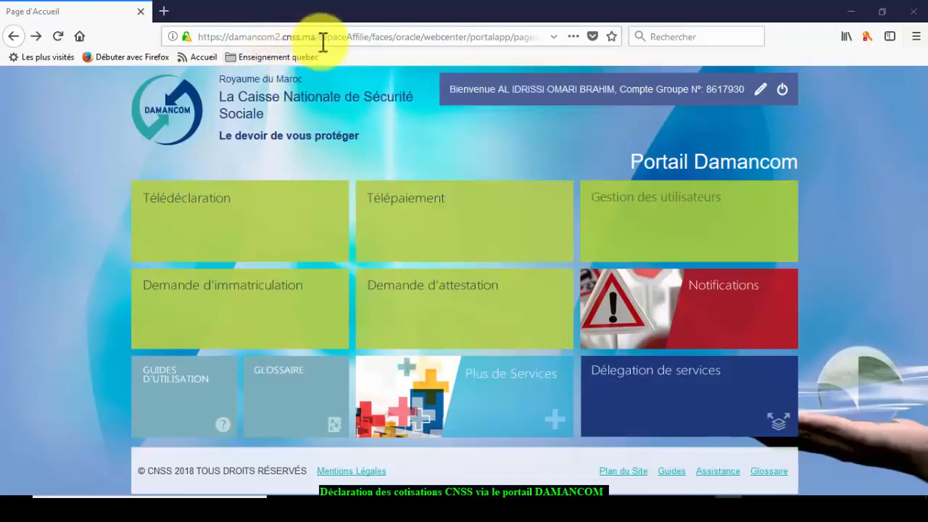
click(14, 36)
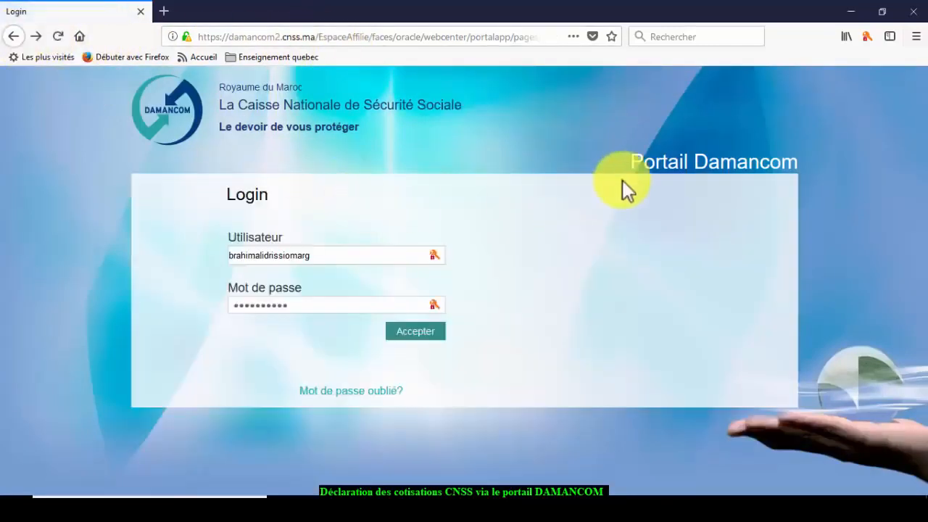
click(14, 36)
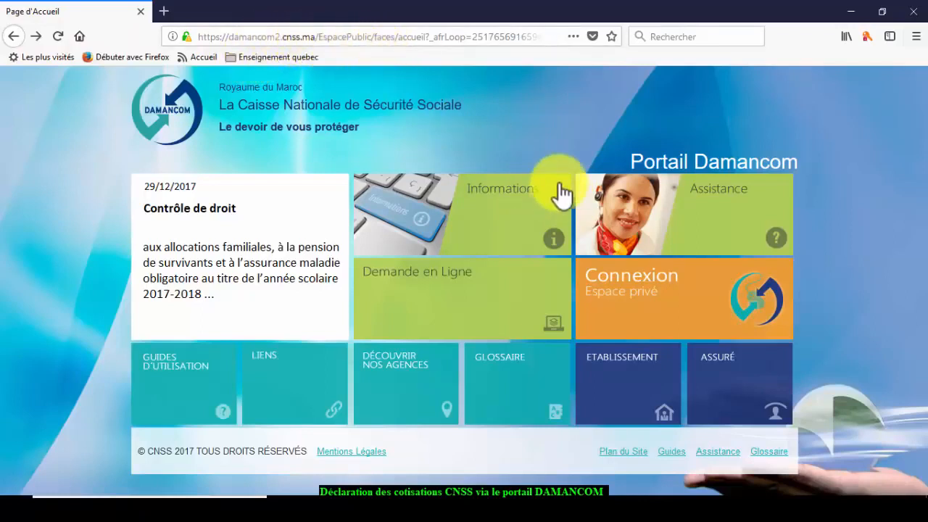
click(625, 296)
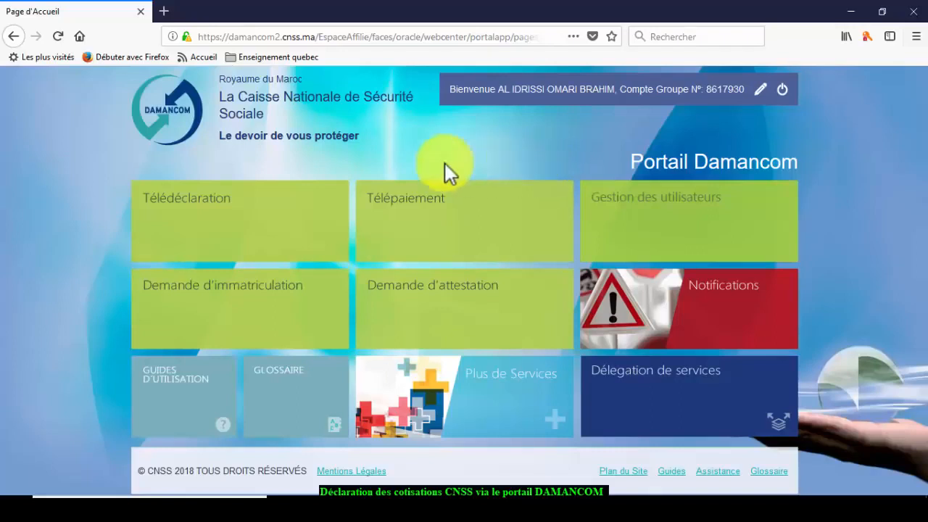
click(193, 211)
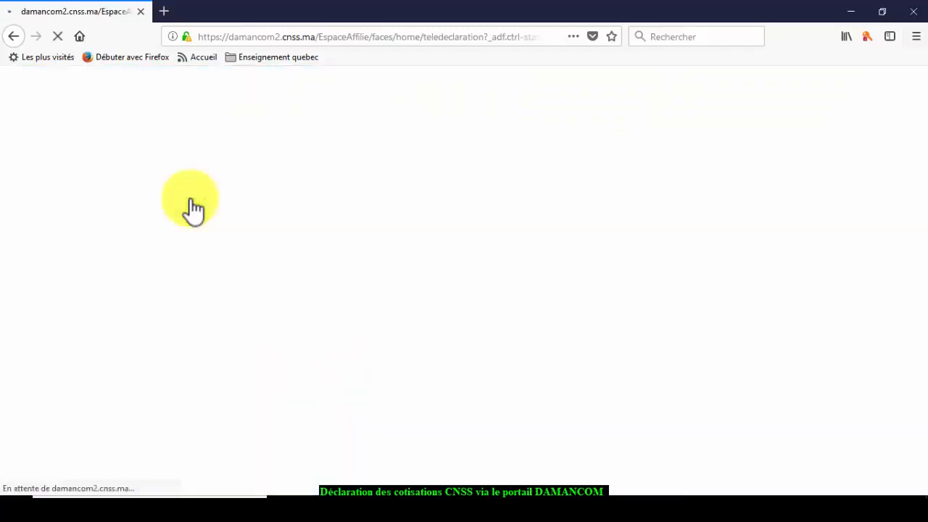
- Search tele-declarations for period 201801 to 201802 and select the COIN SERVICES ET AFFAIRES row
scroll(336, 223, down, 2)
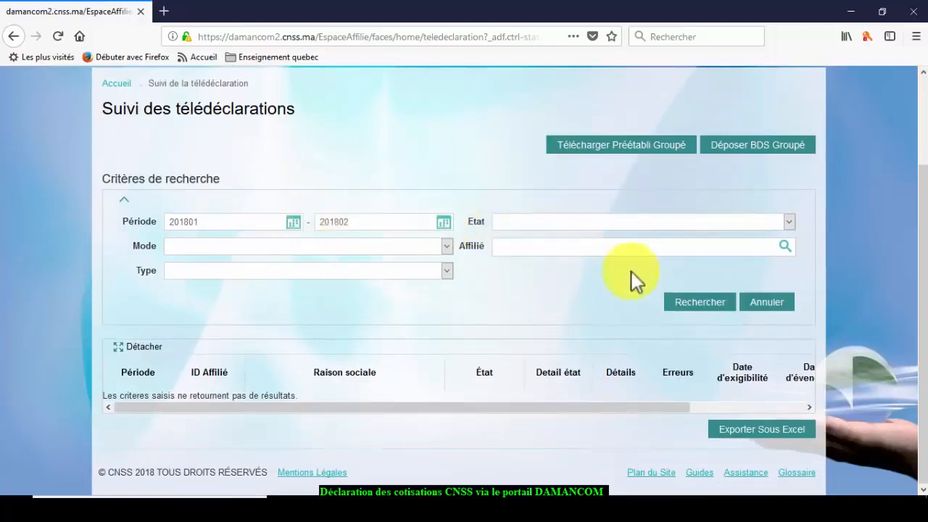
click(685, 309)
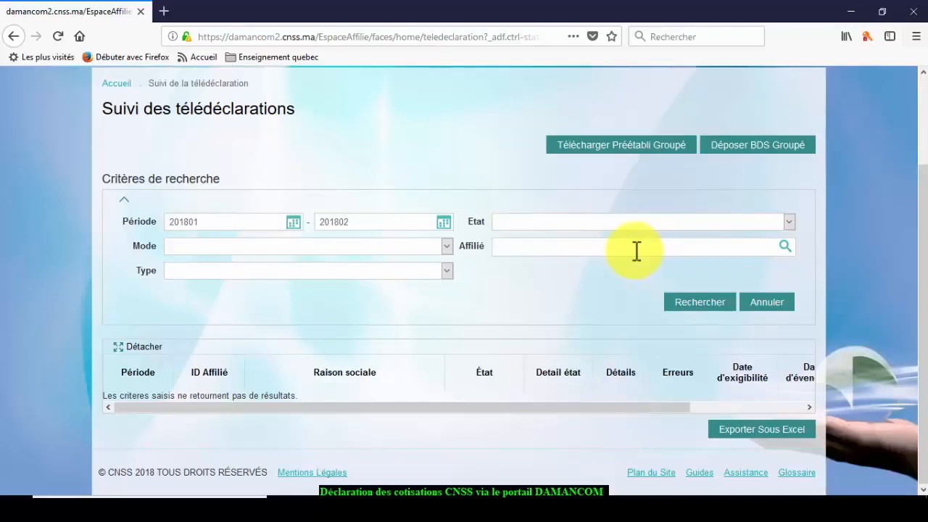
click(694, 305)
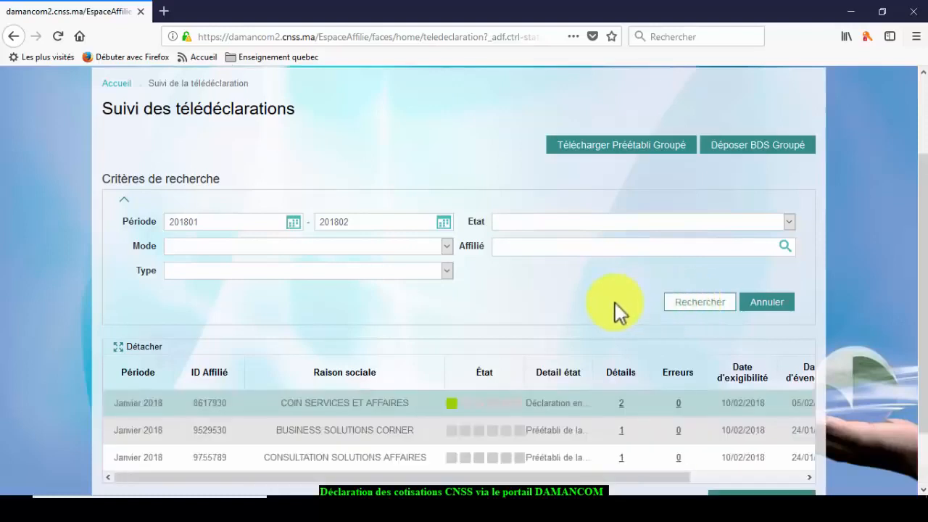
scroll(615, 303, down, 2)
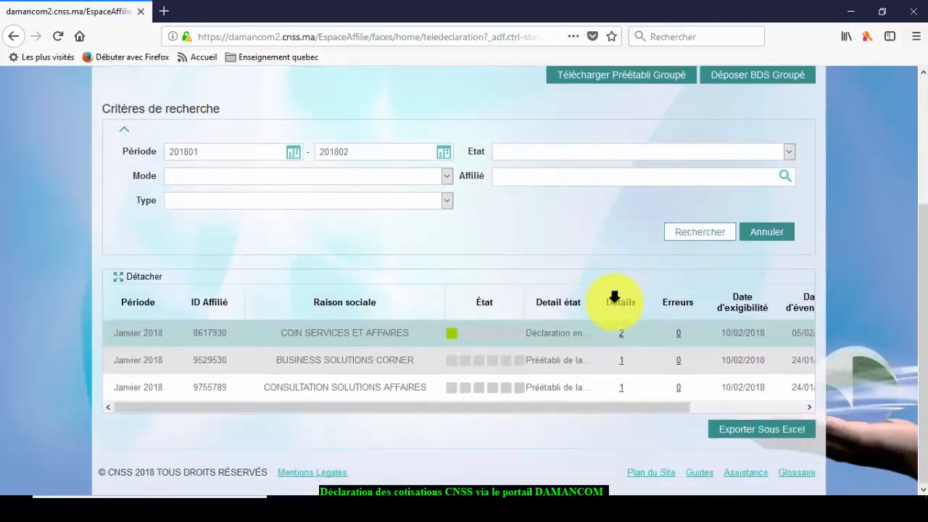
scroll(615, 300, up, 2)
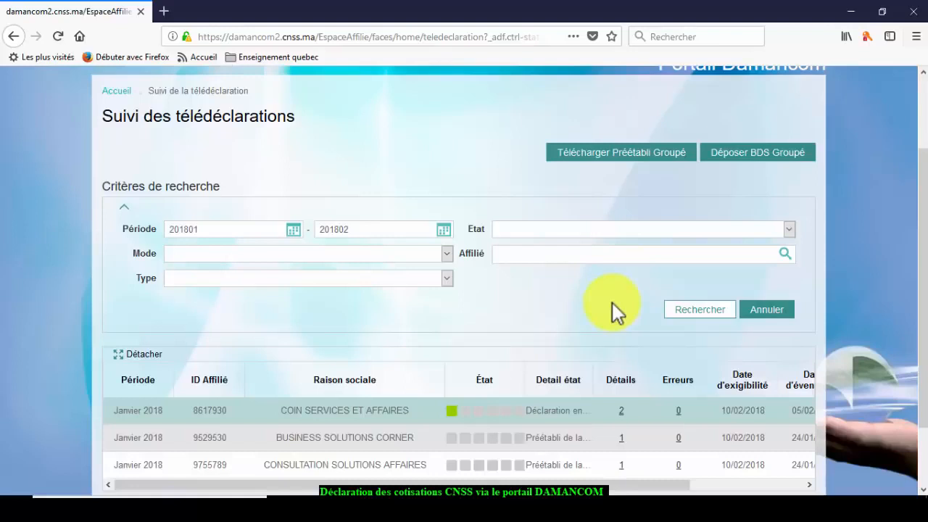
scroll(610, 302, down, 2)
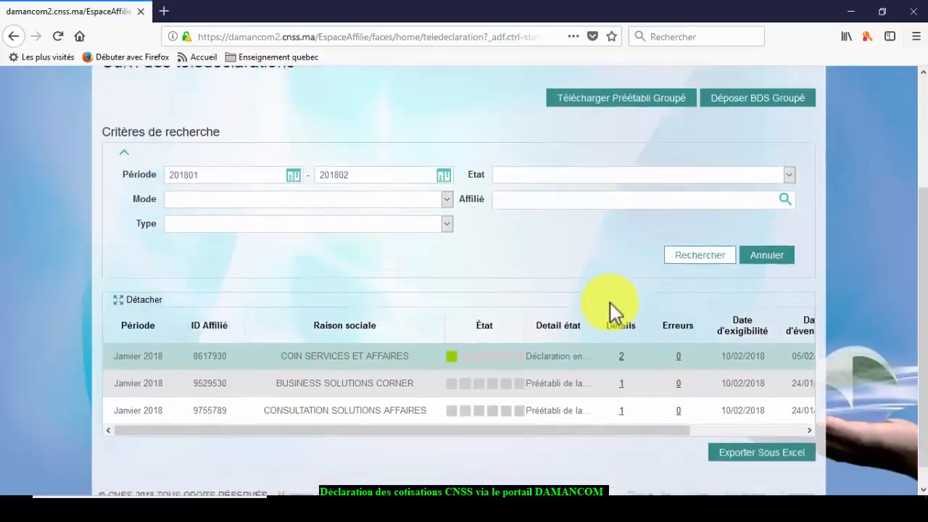
click(348, 334)
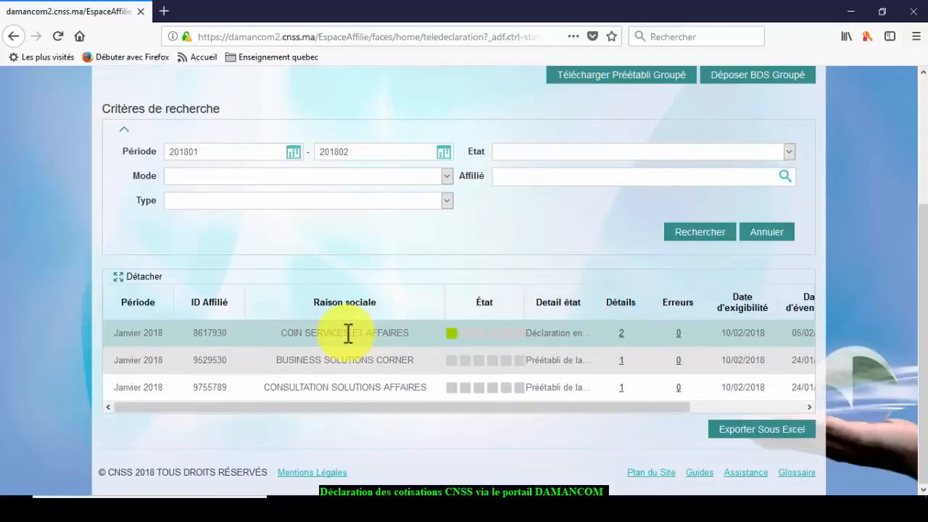
- Choose Préparer from the COIN SERVICES ET AFFAIRES row's context menu to start the January 2018 declaration
right_click(348, 334)
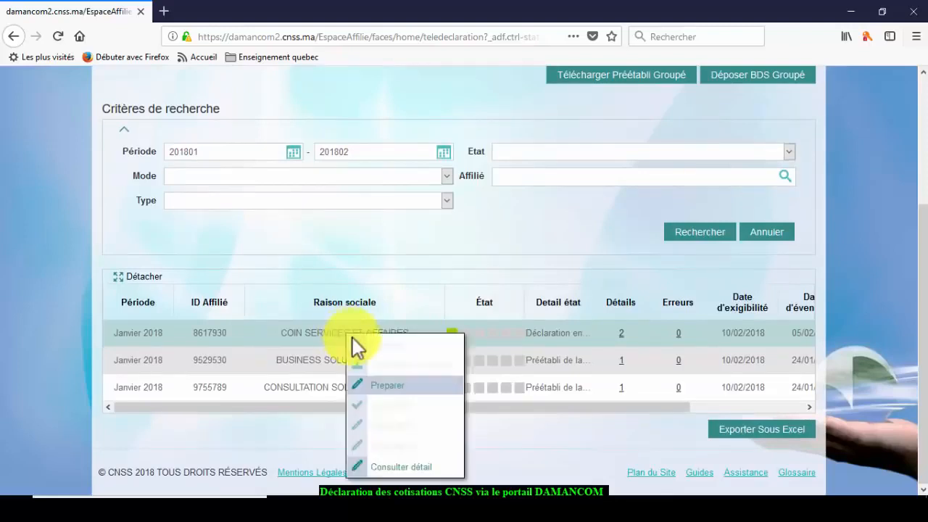
click(369, 385)
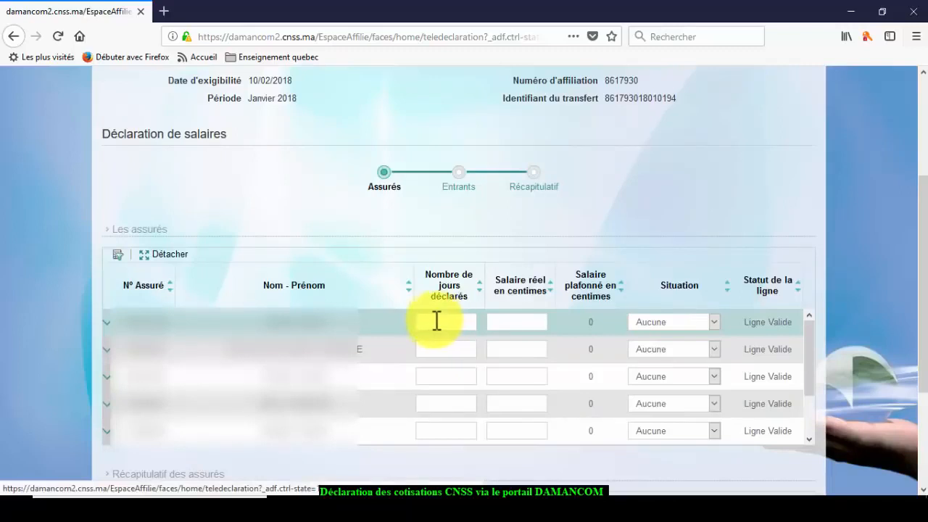
scroll(447, 325, down, 2)
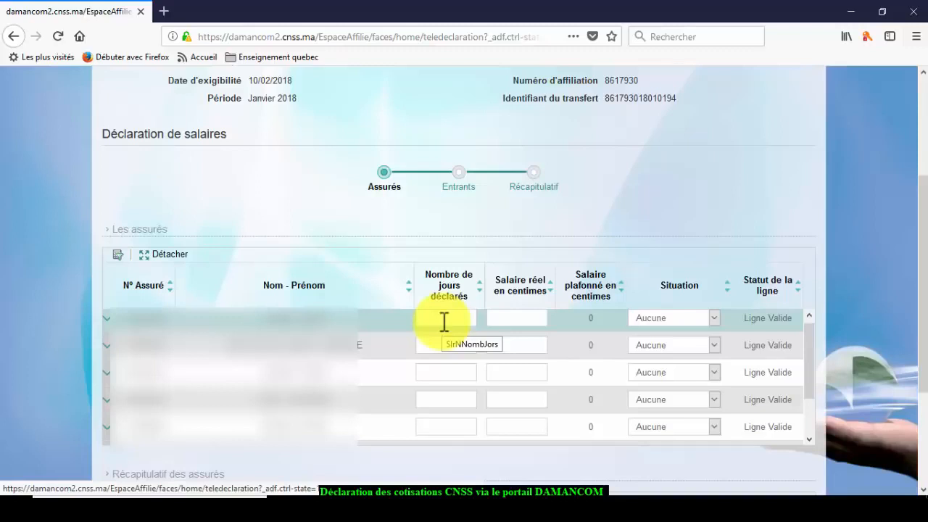
- Give the first insured 26 days and a 216599-centime salary, keeping situation Aucune
click(448, 321)
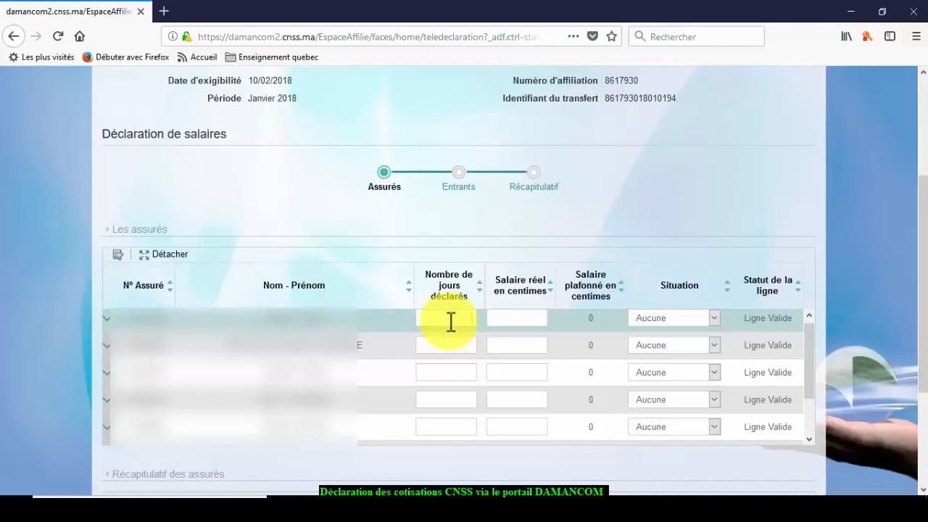
text(26)
click(523, 321)
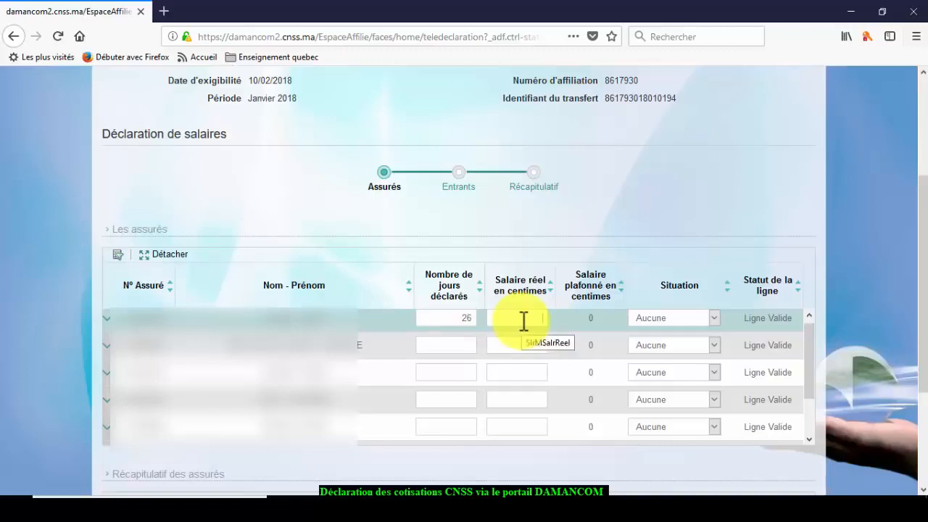
text(21)
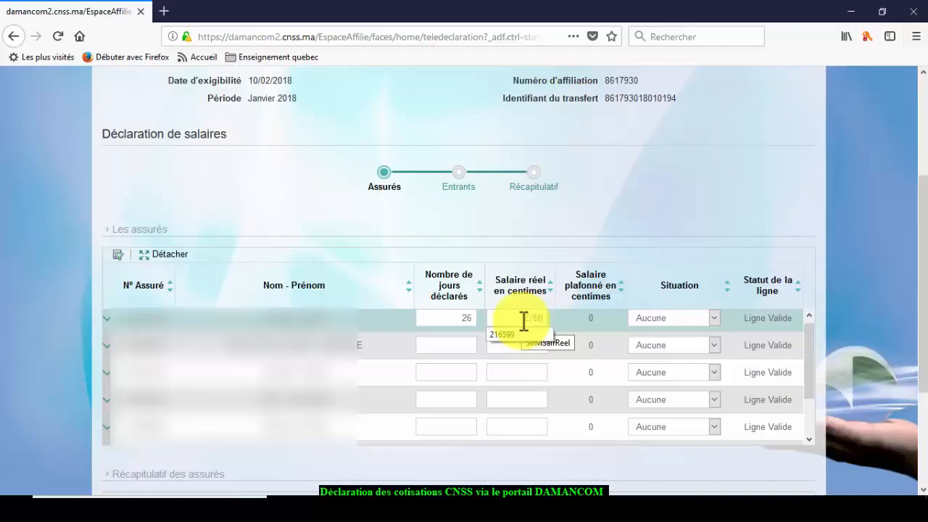
text(6599)
key(Tab)
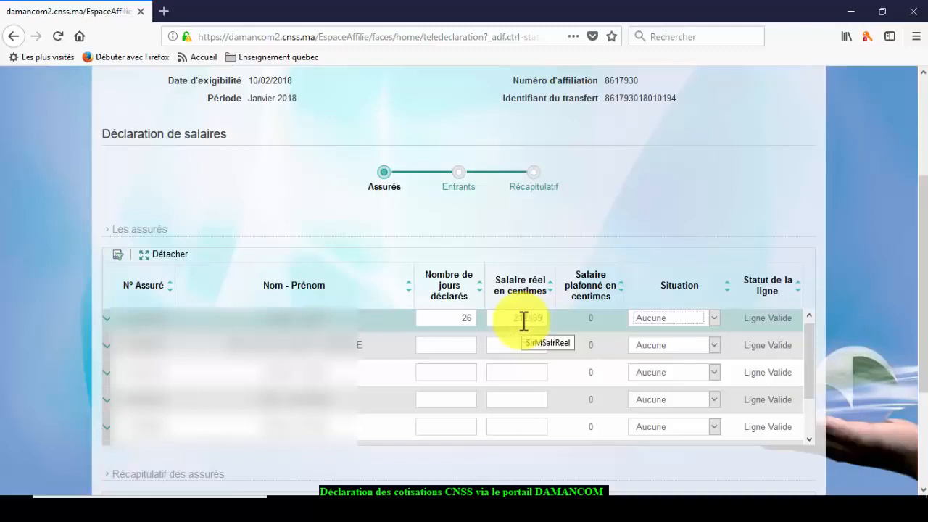
click(715, 318)
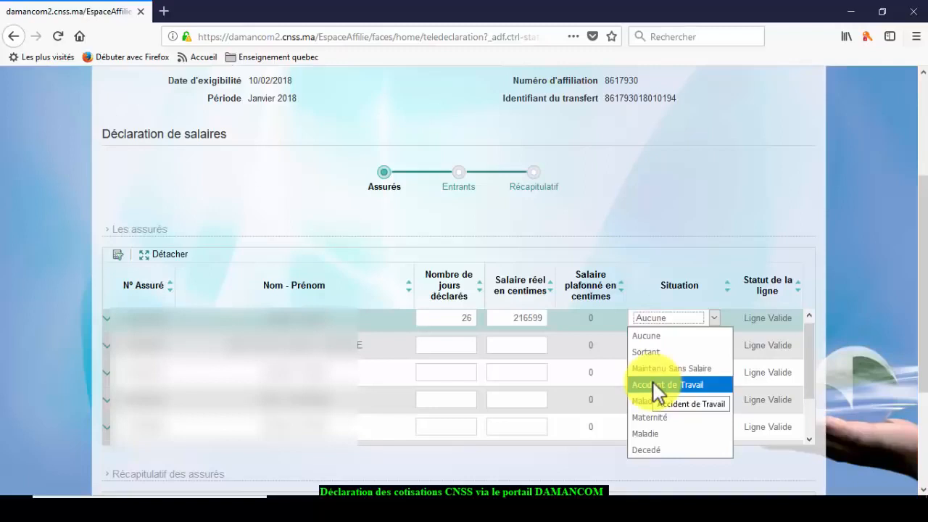
click(645, 293)
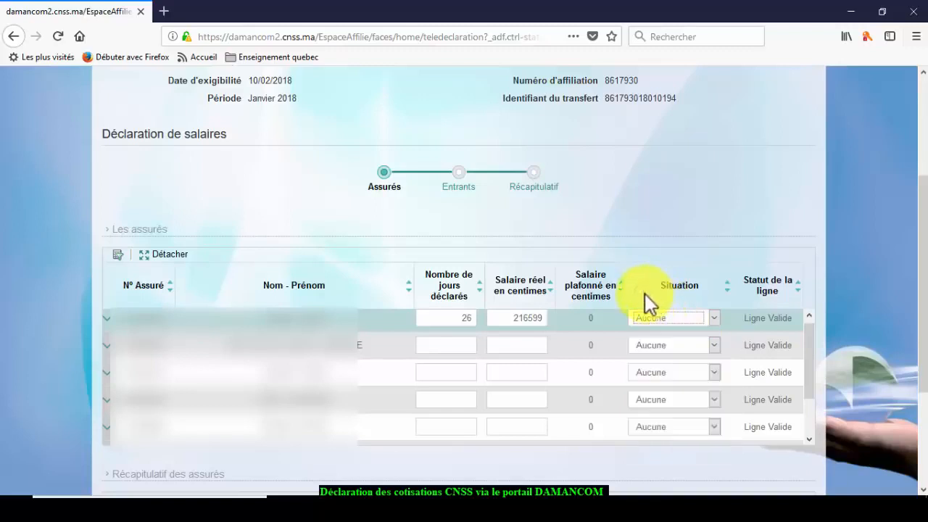
click(452, 343)
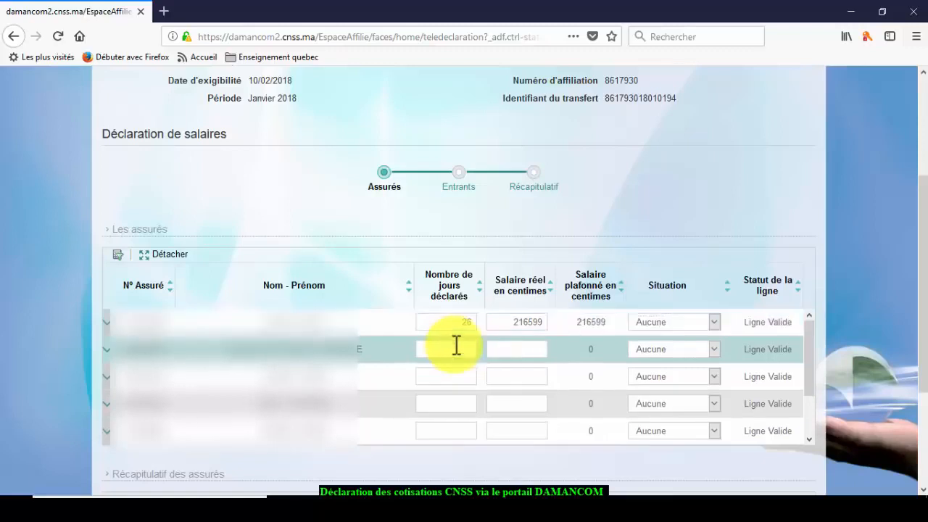
- Fill insured rows two to four with 26/66000, 26/203731 and 23/200731 days and centimes
text(26)
key(Tab)
text(66)
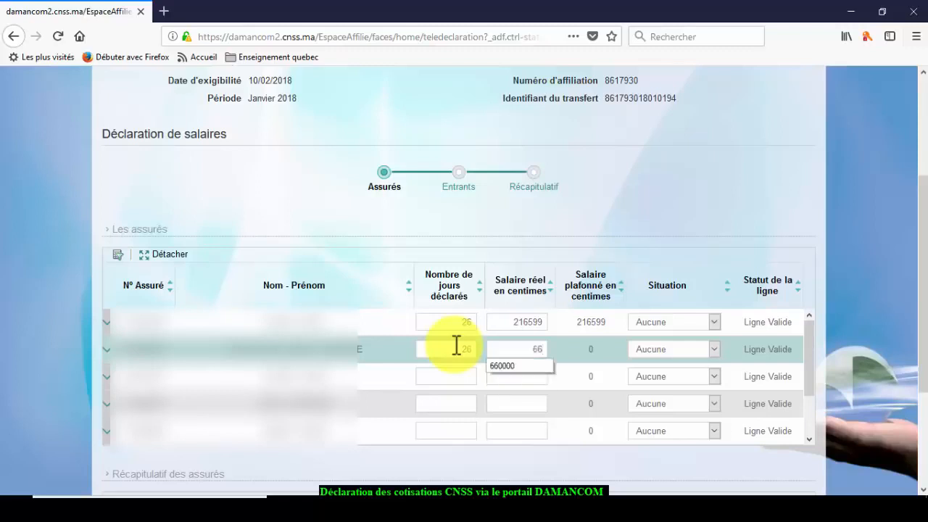
text(000)
key(Tab)
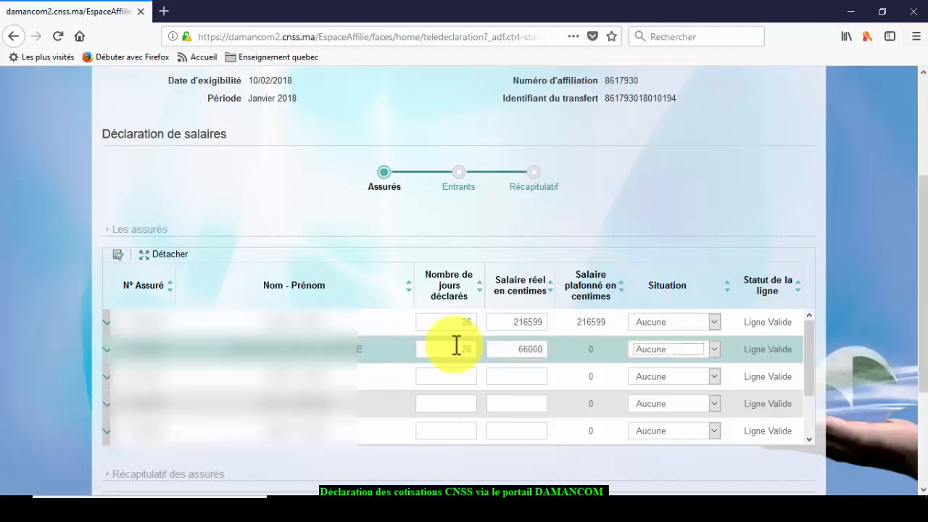
key(Tab)
text(26)
key(Tab)
text(2037)
text(31)
text(23)
text(200)
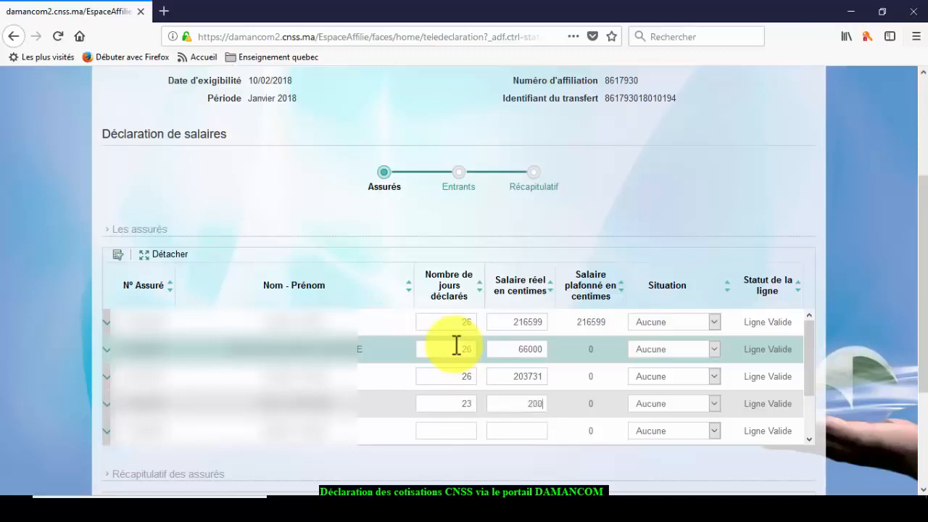
text(731)
key(Tab)
key(Tab)
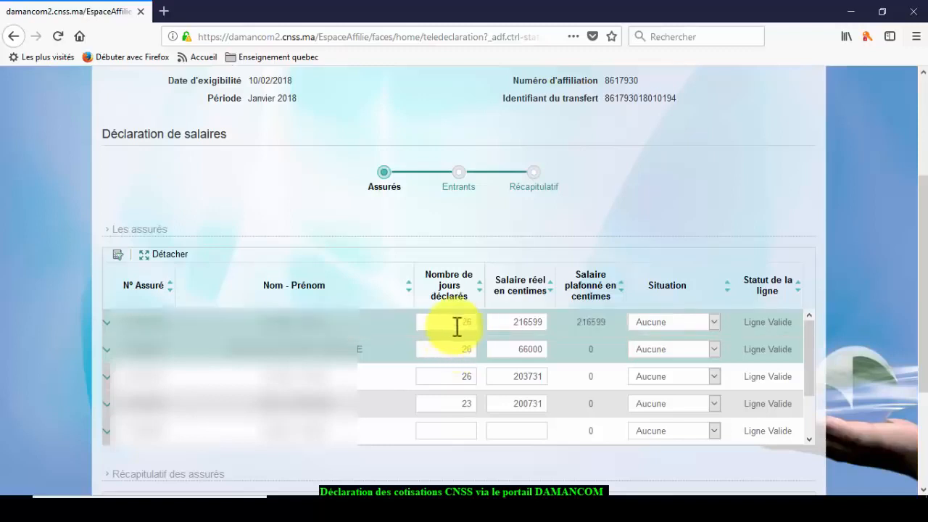
- Set the third insured to 0 days, 0 centimes salary and situation Maternité
drag(463, 377, 483, 377)
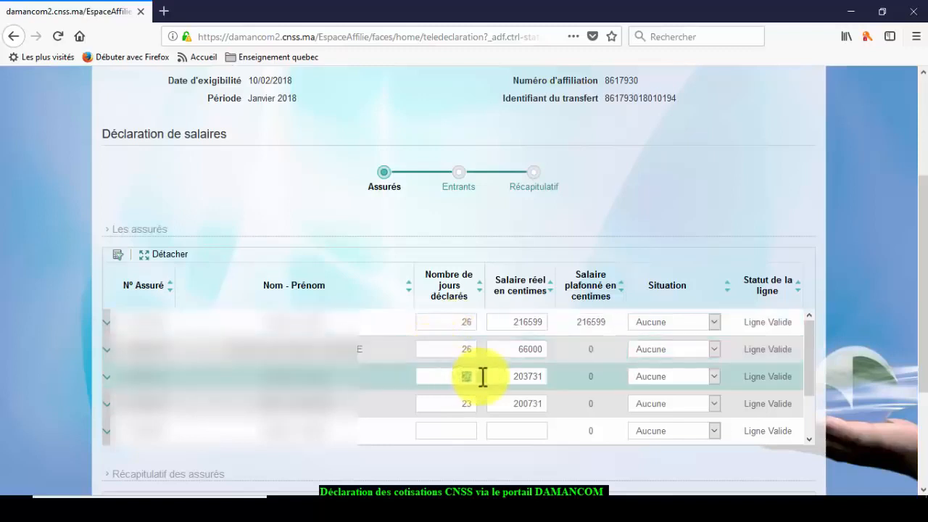
text(0)
key(Tab)
text(0)
key(Tab)
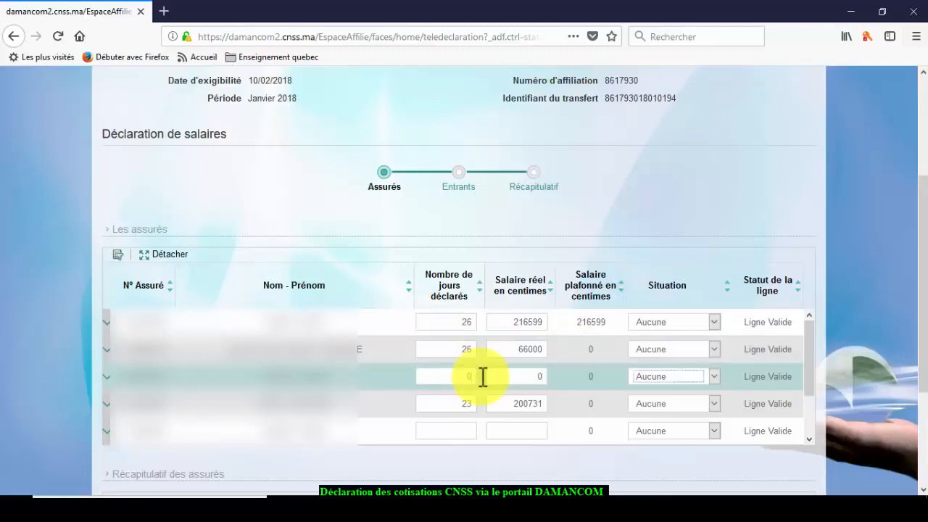
click(716, 376)
click(662, 326)
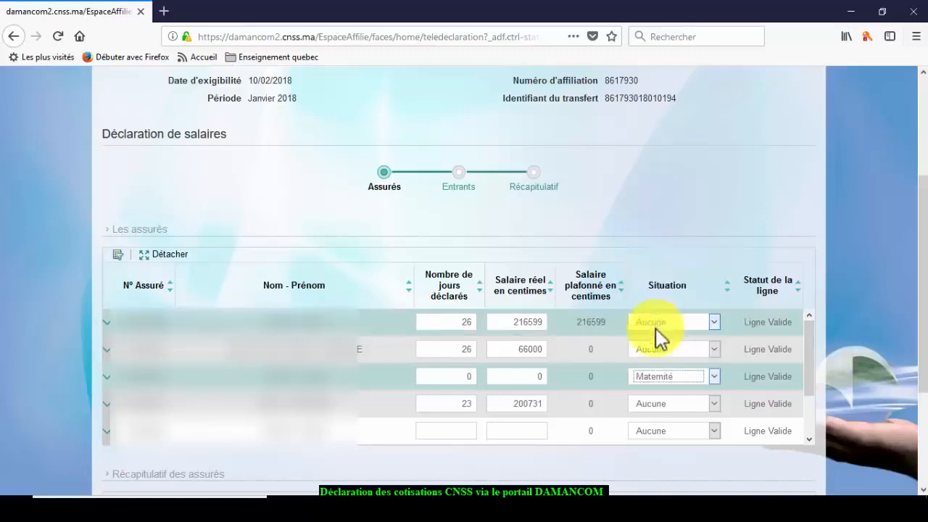
- Change the fourth insured's declared days to 26
click(465, 404)
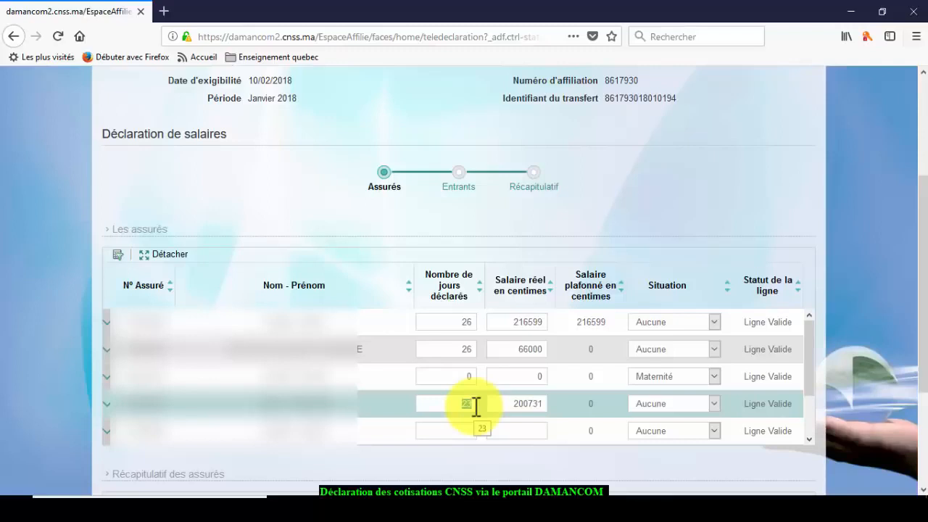
text(26)
key(Tab)
click(465, 425)
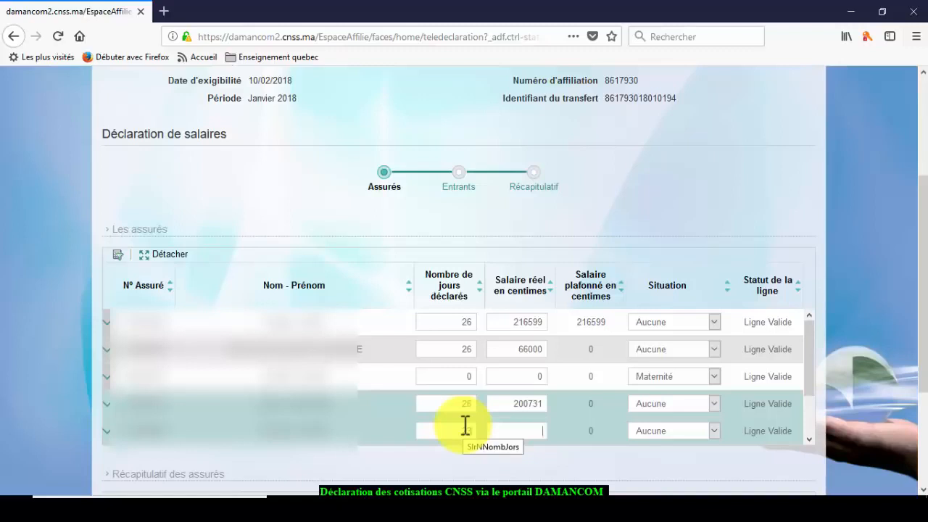
- Enter salaries 237300 and 2373, then 26 days with 238146 centimes for the next employee
text(237300)
key(Tab)
key(Tab)
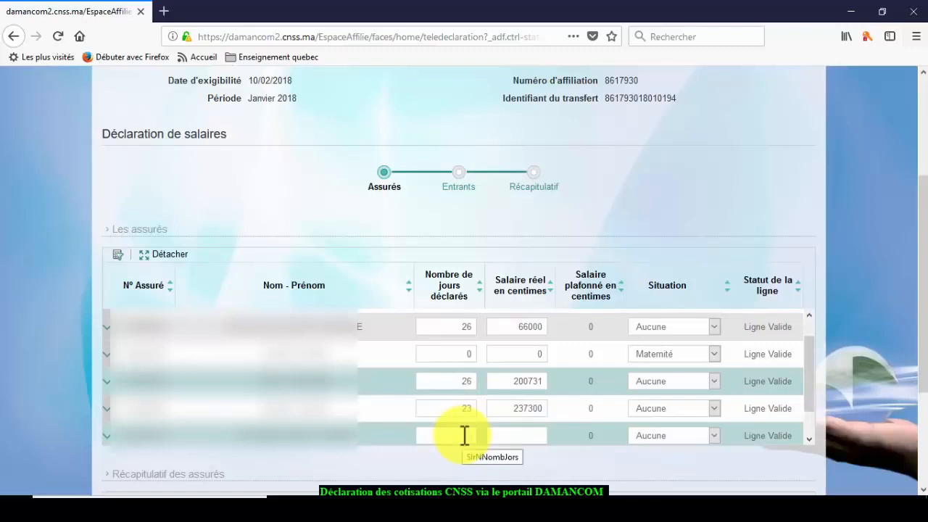
text(2)
text(2373)
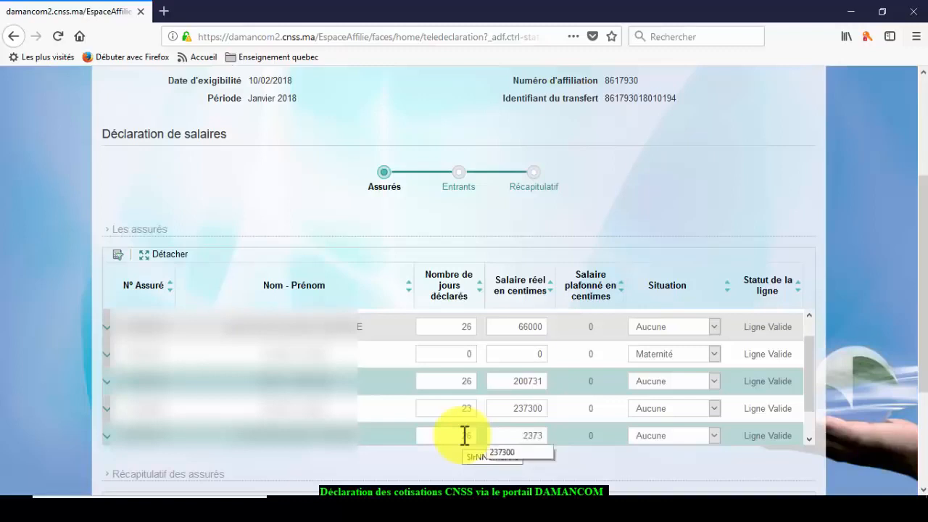
key(Tab)
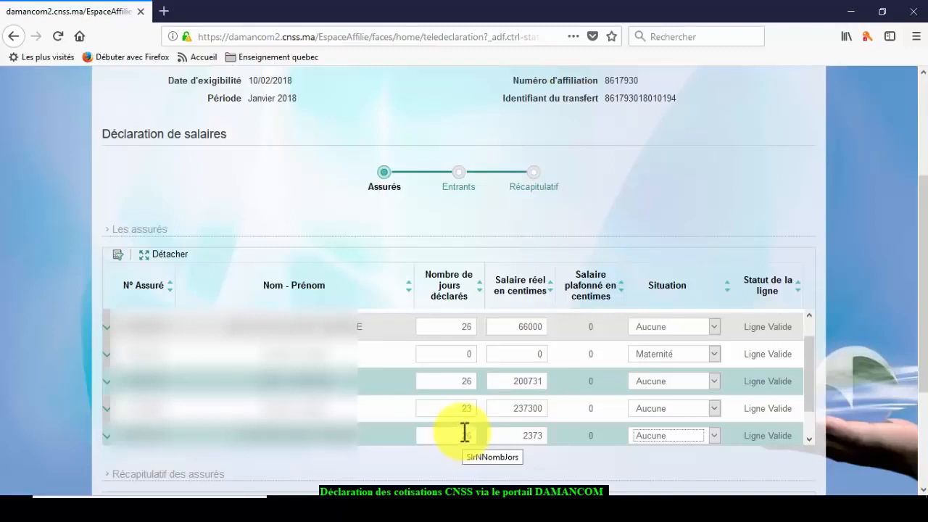
key(Tab)
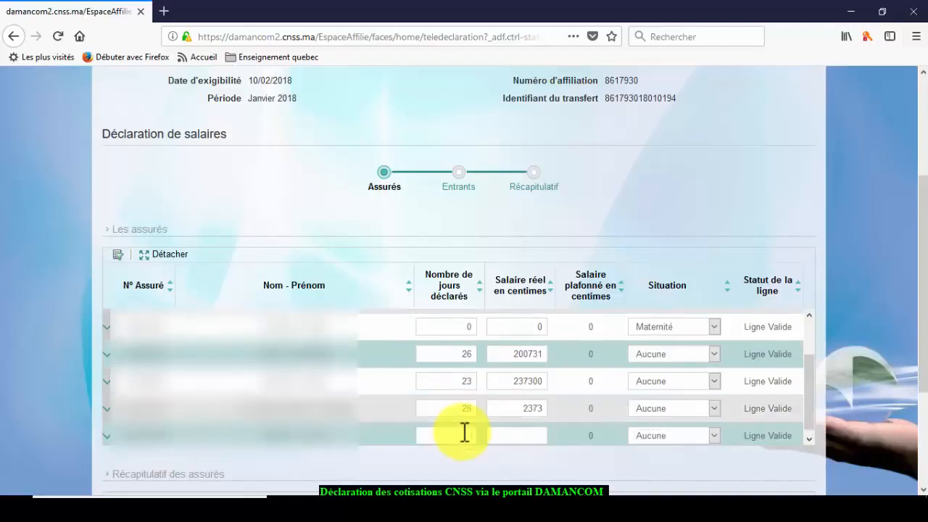
text(26)
key(Tab)
text(238146)
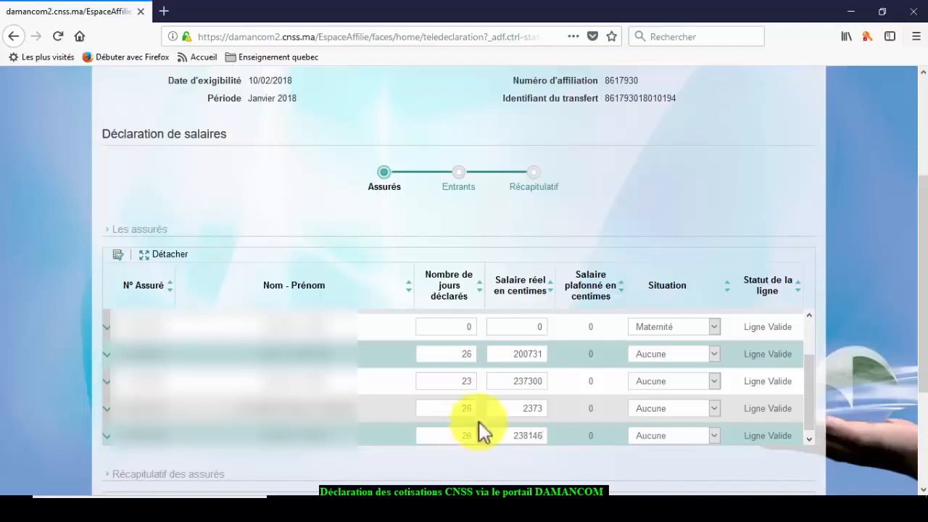
click(510, 354)
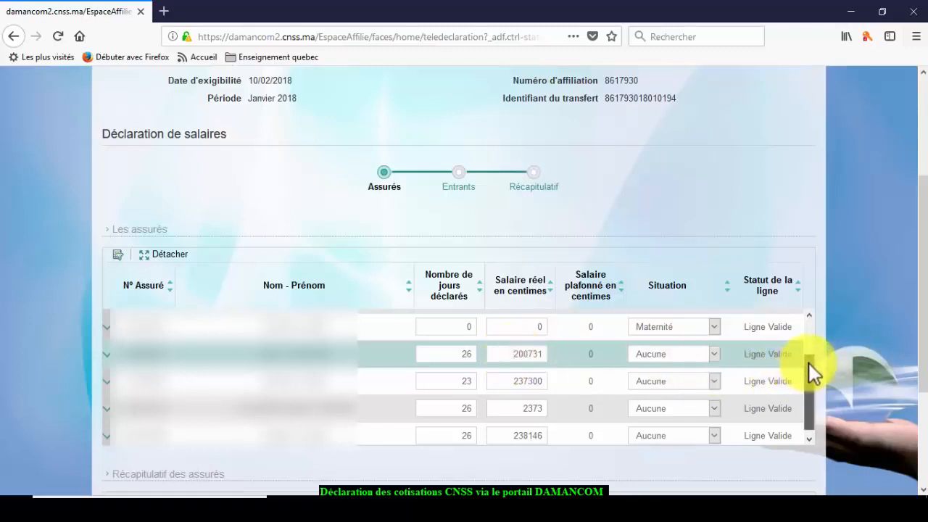
drag(808, 363, 807, 335)
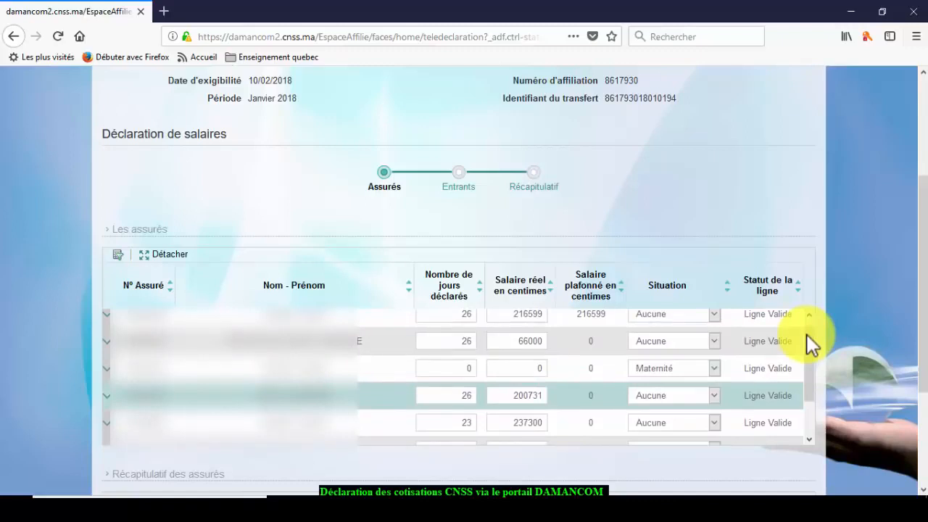
click(510, 313)
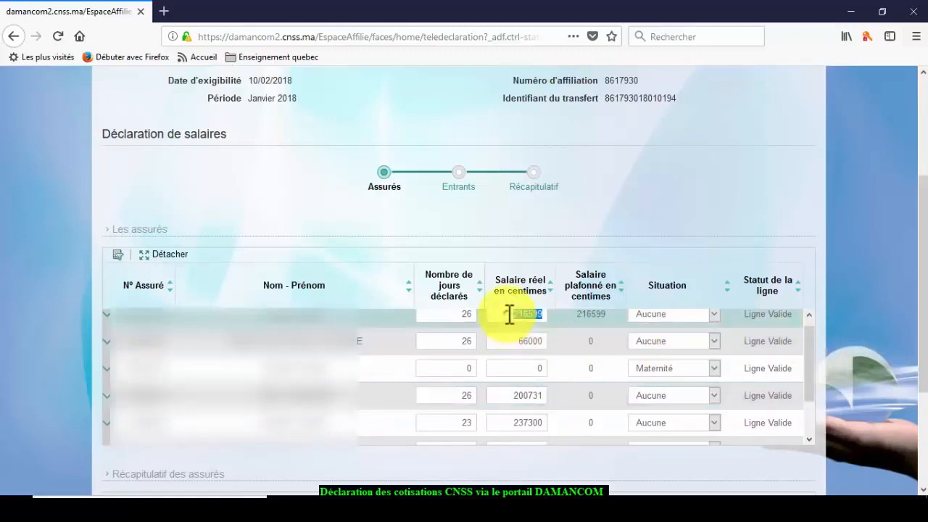
key(Tab)
key(Tab)
key(Tab)
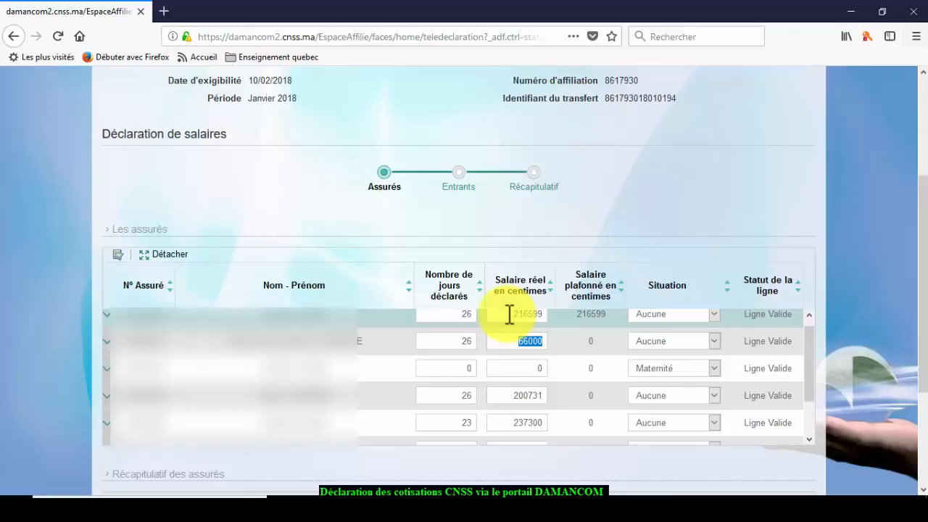
key(Tab)
key(Tab)
key(Tab)
key(Tab)
key(Tab)
key(Tab)
key(Tab)
key(Tab)
key(Tab)
key(Tab)
key(Tab)
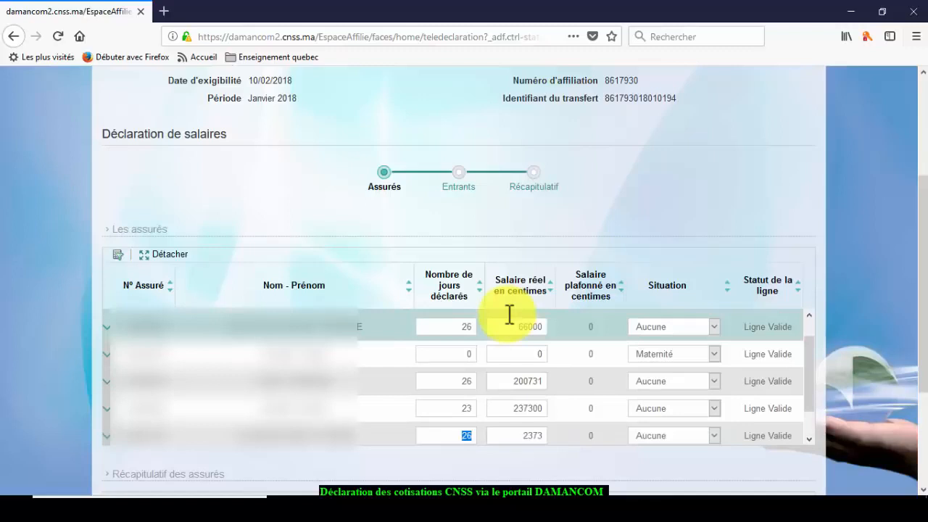
- Correct salary 2373 to 237300 and the 26-day row's 200731 to 203731
key(Tab)
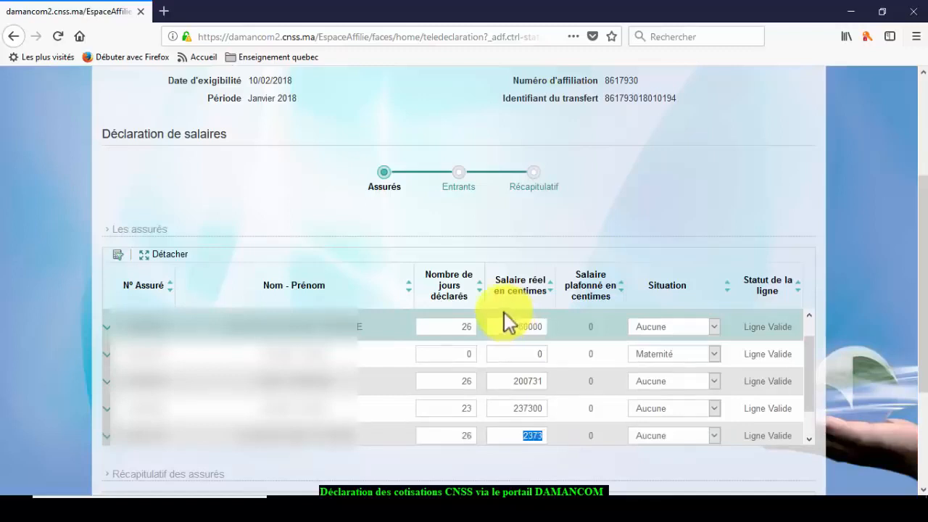
click(535, 435)
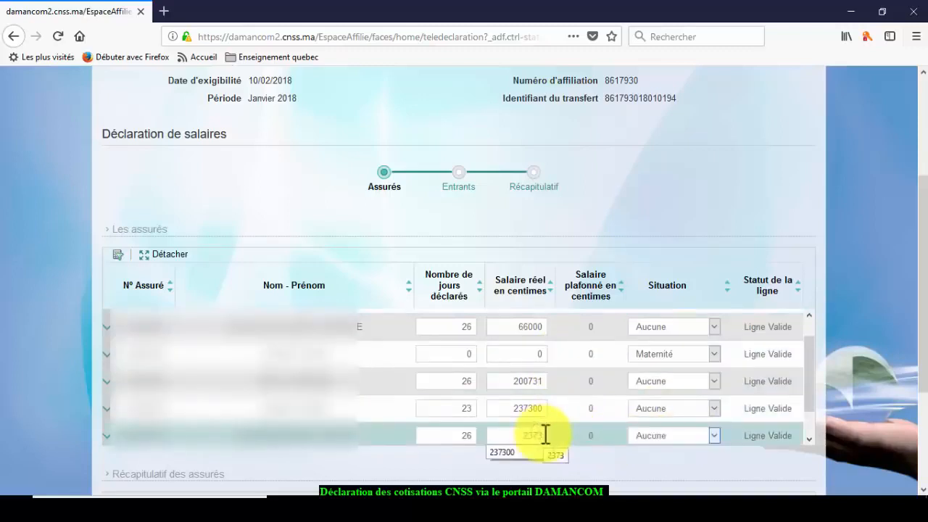
text(00)
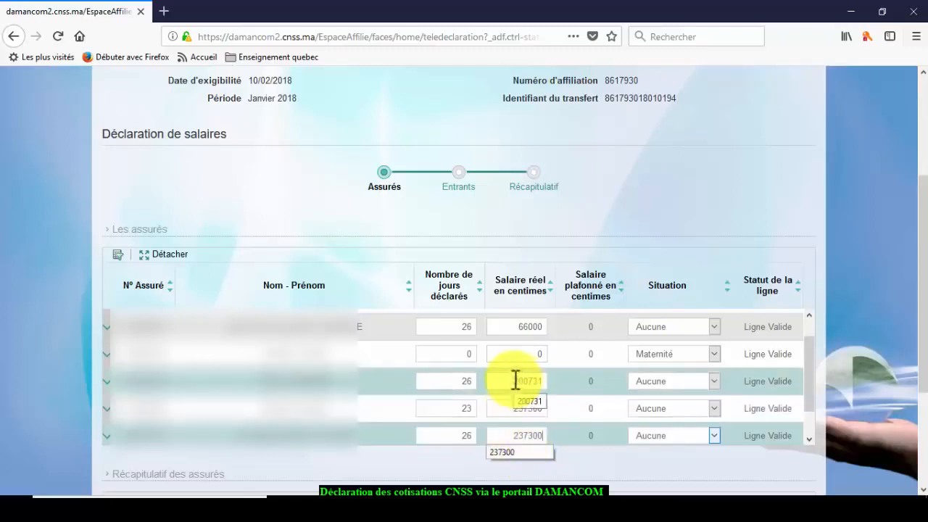
drag(515, 381, 545, 384)
click(546, 384)
text(300)
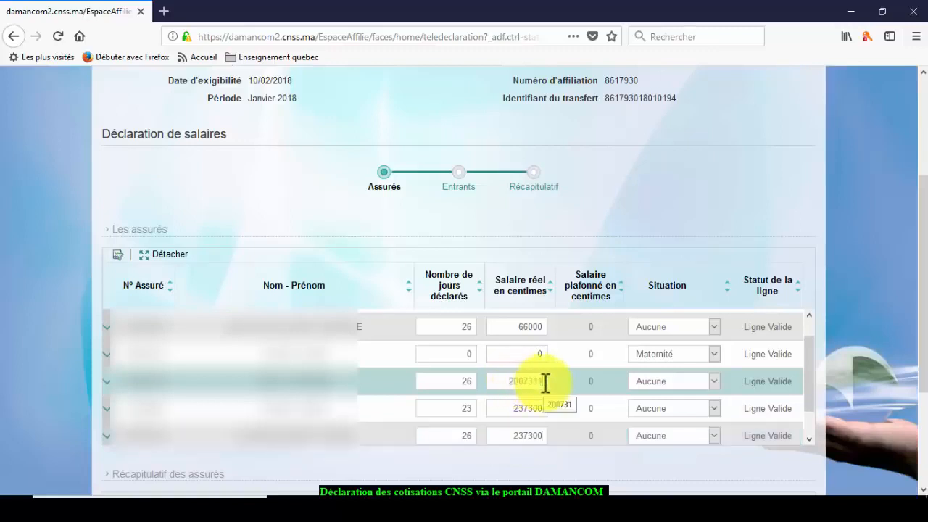
text(0)
text(0)
key(BackSpace)
key(BackSpace)
key(BackSpace)
key(BackSpace)
key(BackSpace)
key(BackSpace)
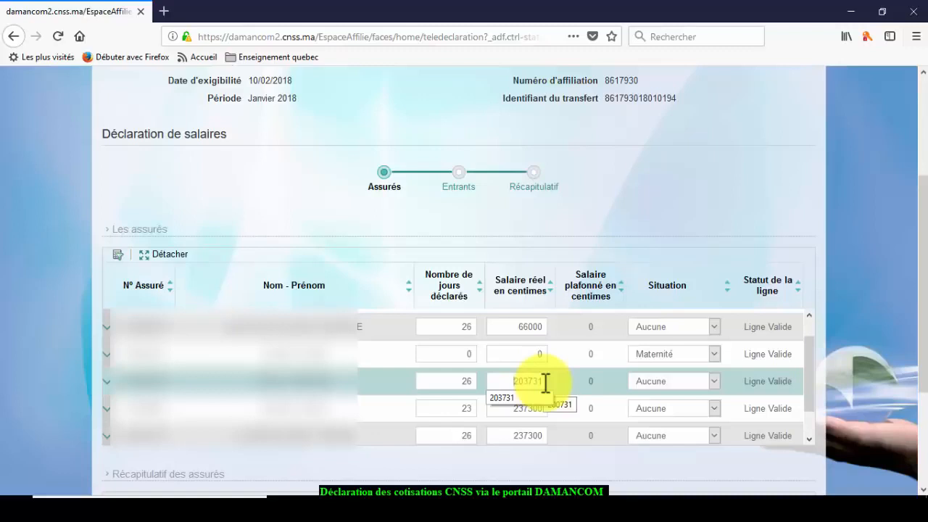
- Replace the 23-day row's salary 237300 with 200731 centimes
click(515, 406)
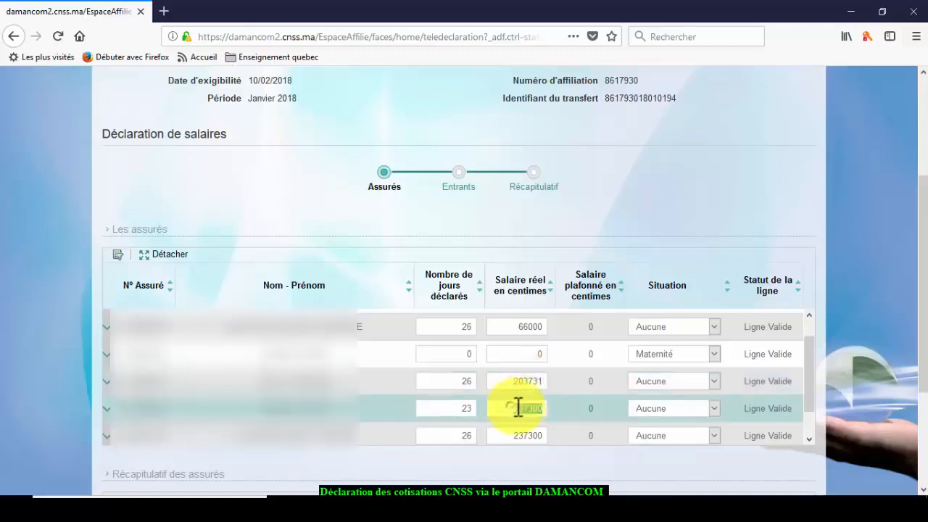
click(544, 409)
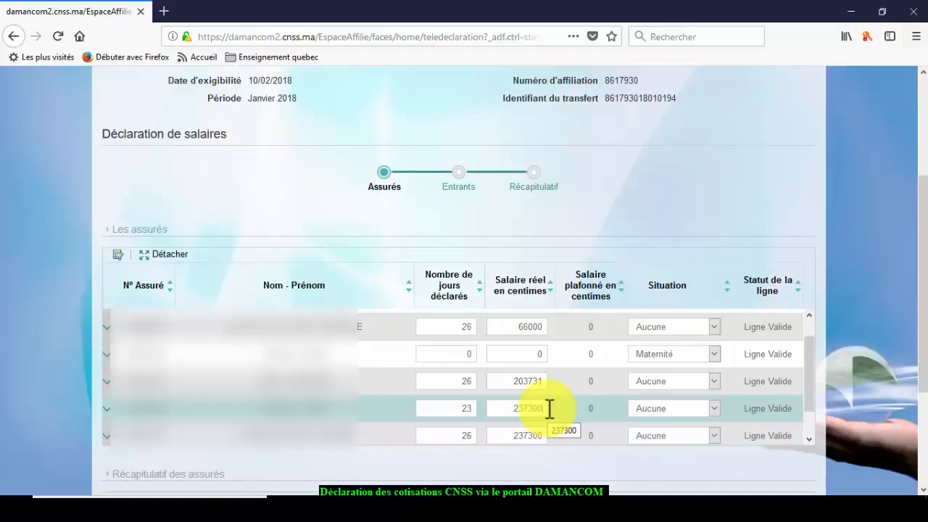
drag(518, 406, 563, 412)
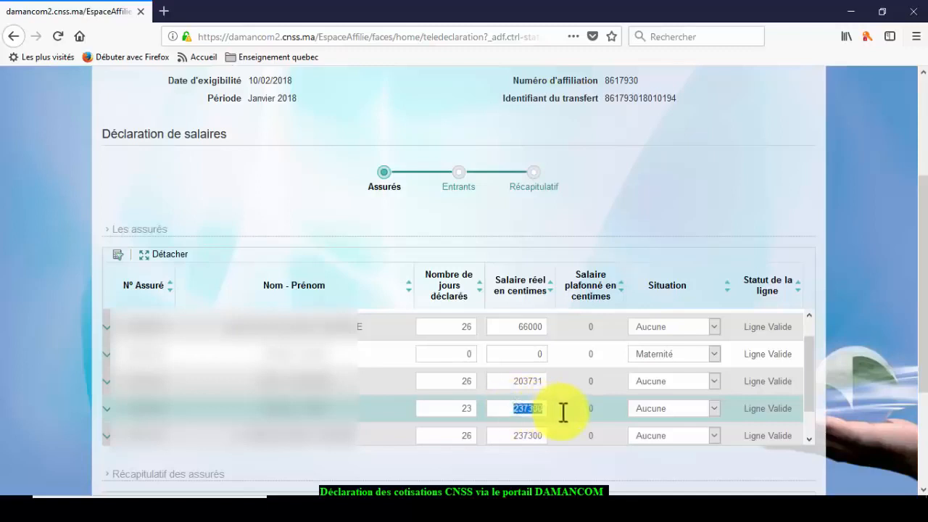
key(BackSpace)
text(200731)
key(Tab)
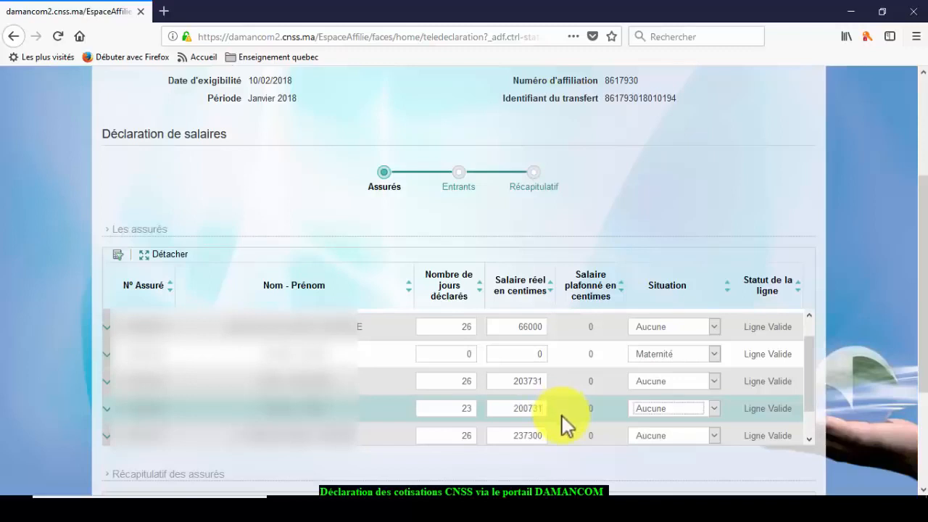
scroll(563, 418, down, 1)
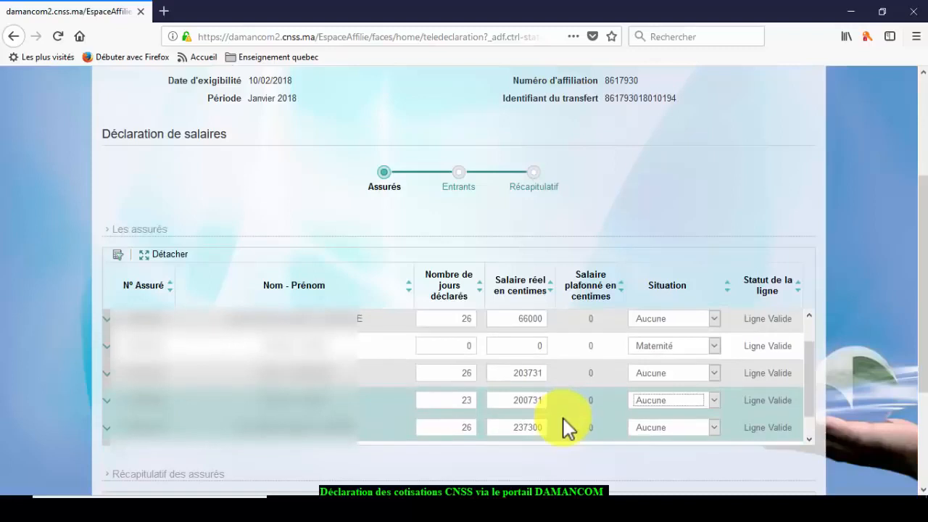
scroll(568, 428, down, 5)
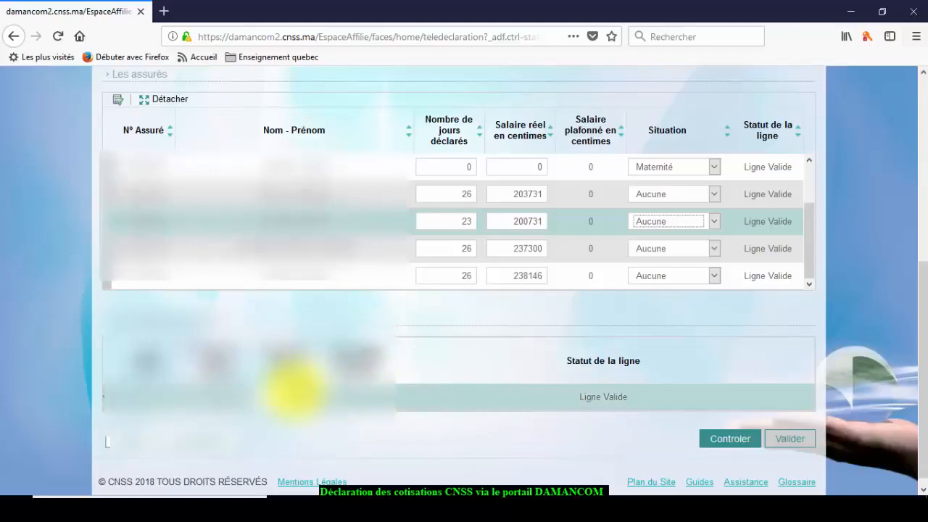
- Run Controler on the declaration, review the blocking-errors summary row, and run Controler again
click(287, 395)
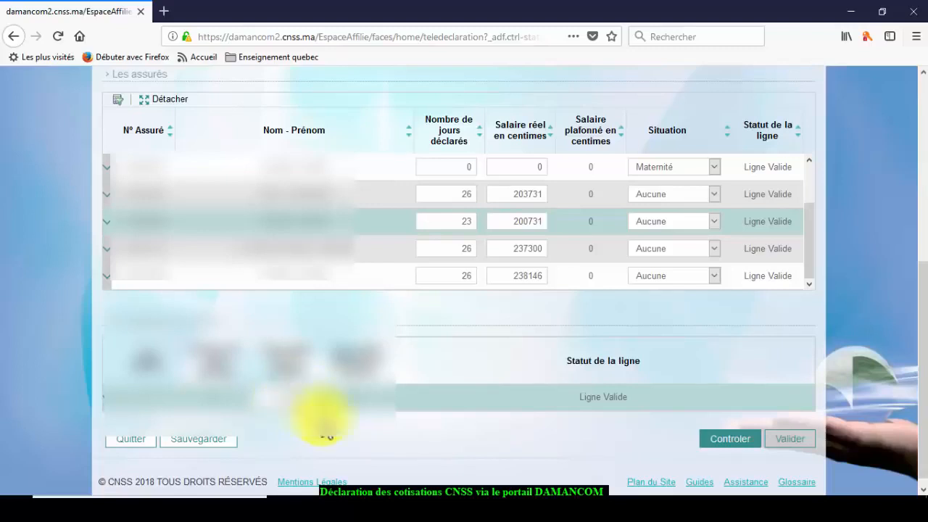
click(725, 444)
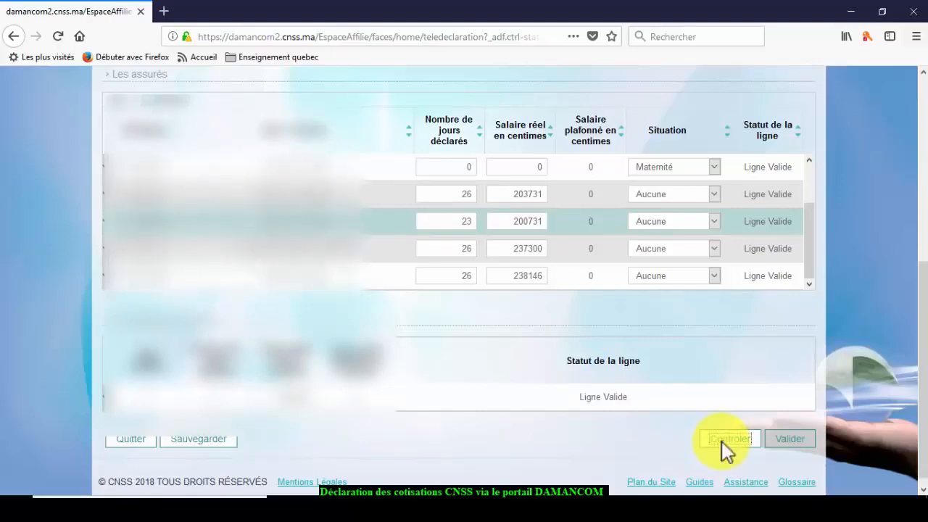
scroll(721, 442, up, 5)
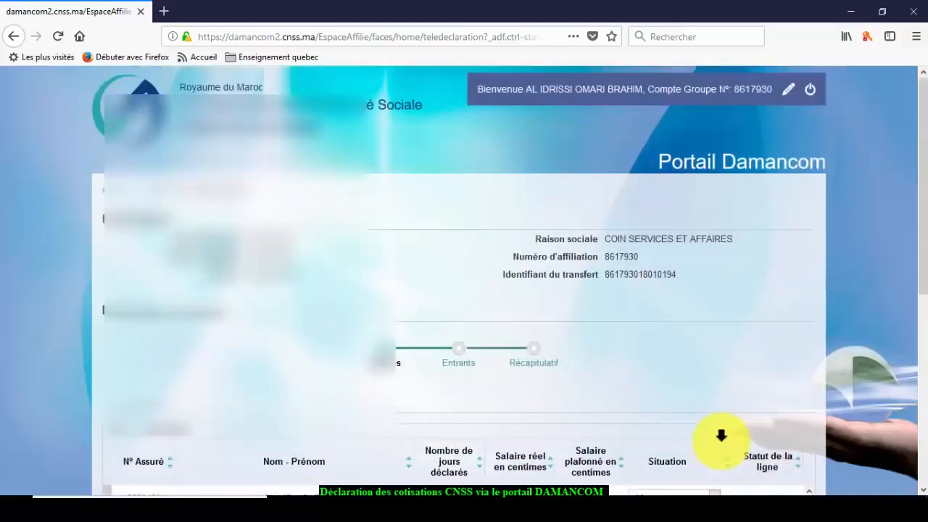
scroll(721, 435, down, 5)
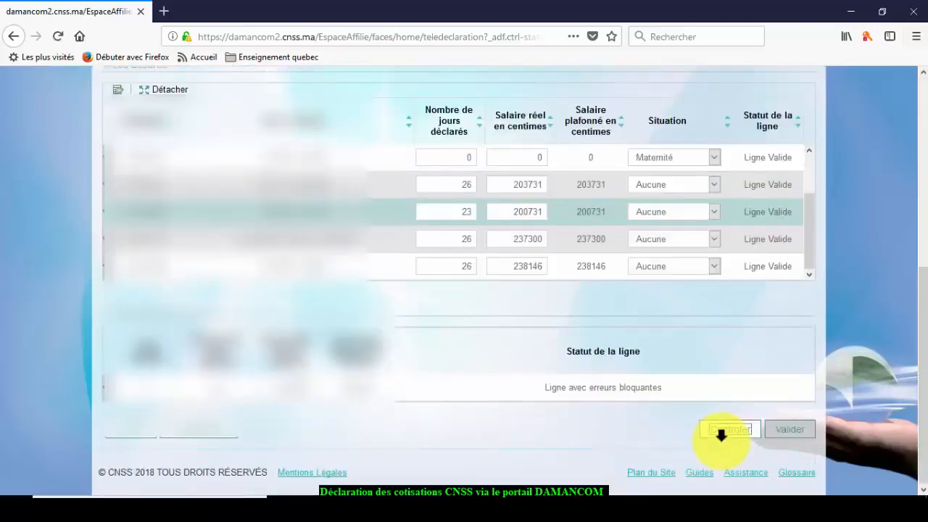
scroll(722, 435, up, 5)
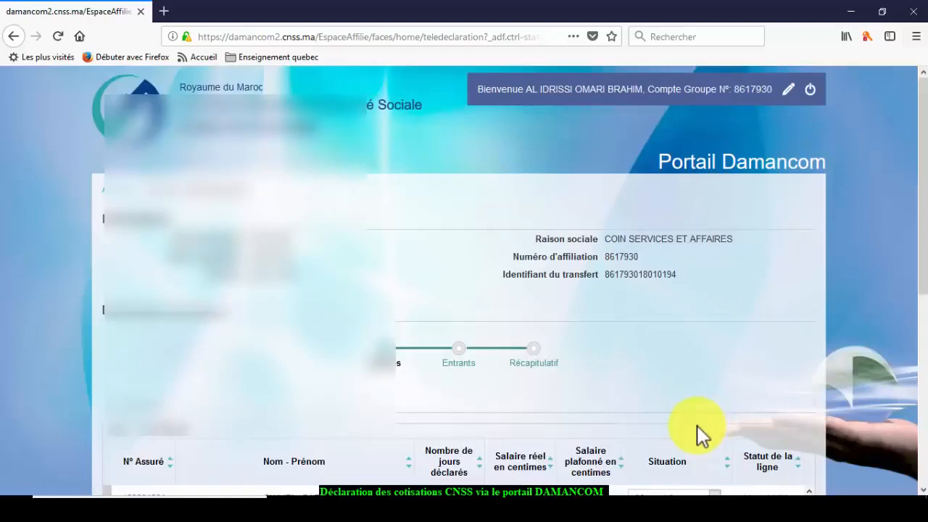
scroll(697, 426, down, 5)
click(697, 426)
scroll(697, 425, down, 1)
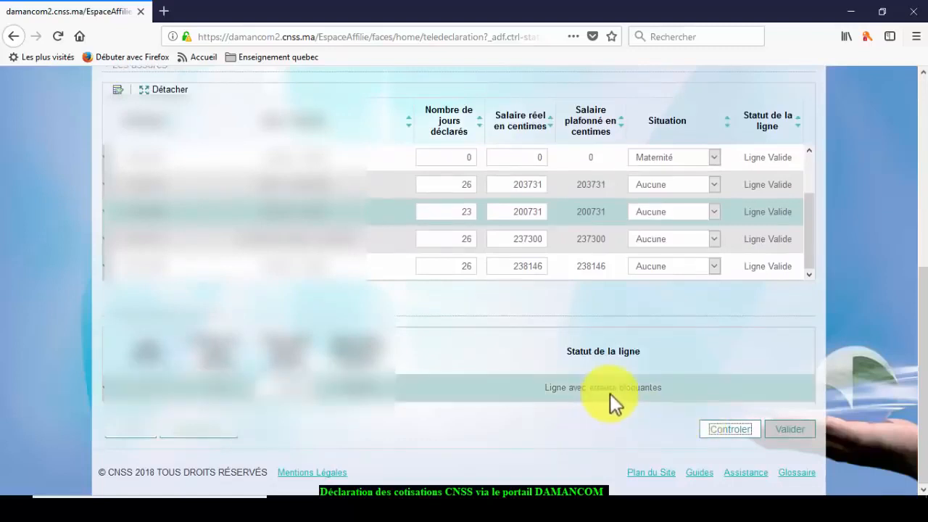
click(731, 431)
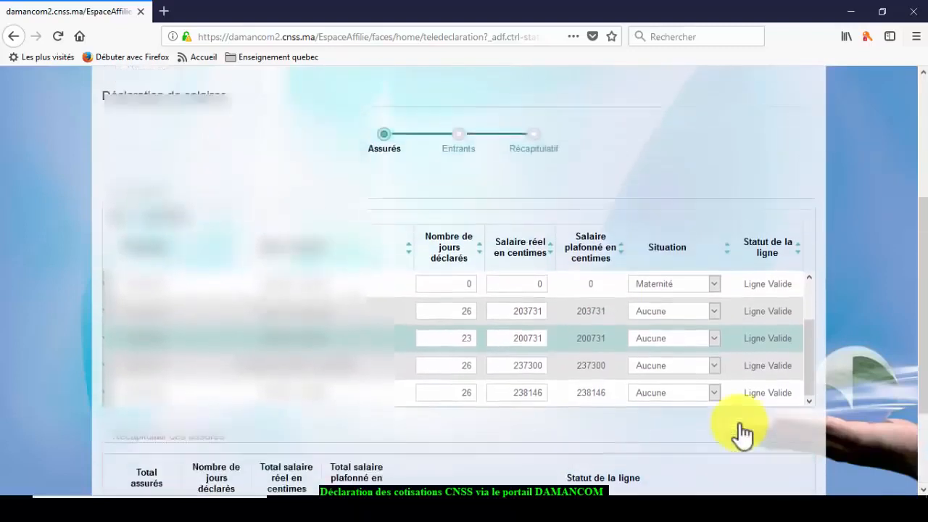
- Load an employee line's status and scroll the insured table to locate the blocking-error line
scroll(740, 423, up, 1)
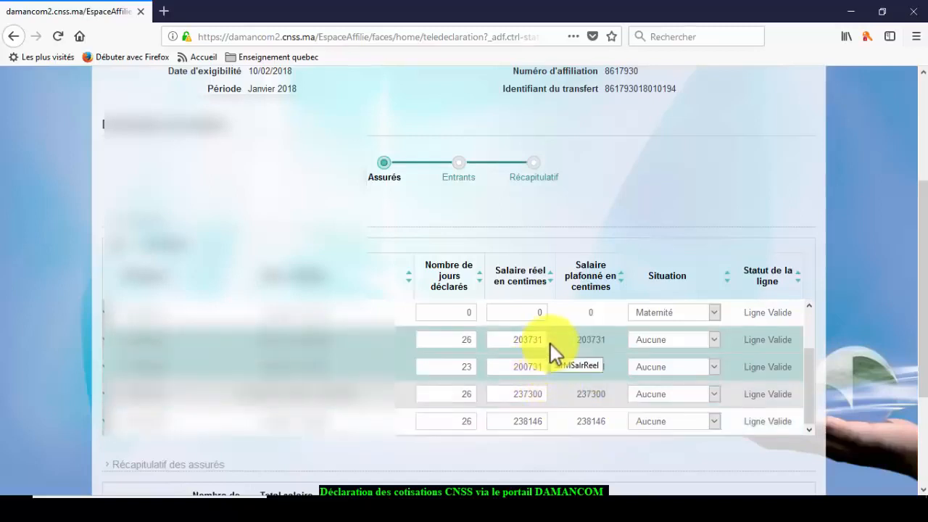
scroll(558, 363, down, 4)
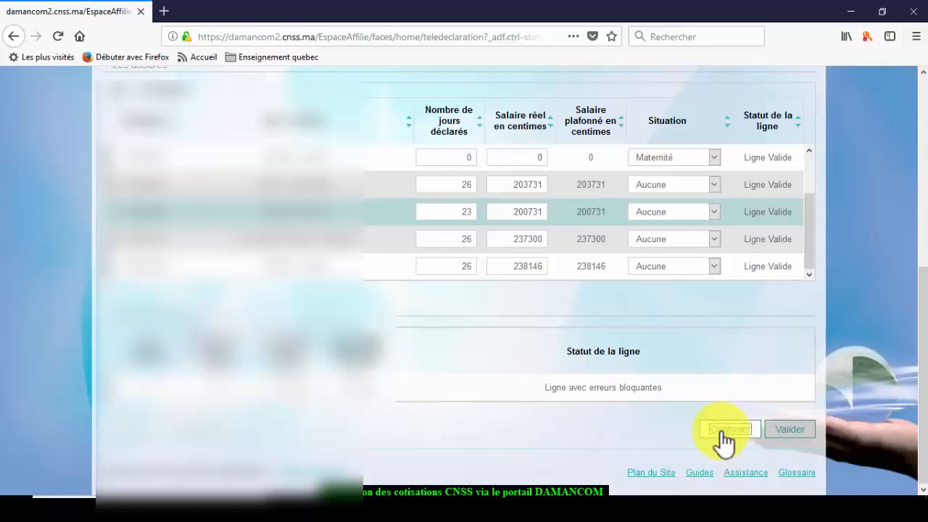
scroll(721, 431, up, 4)
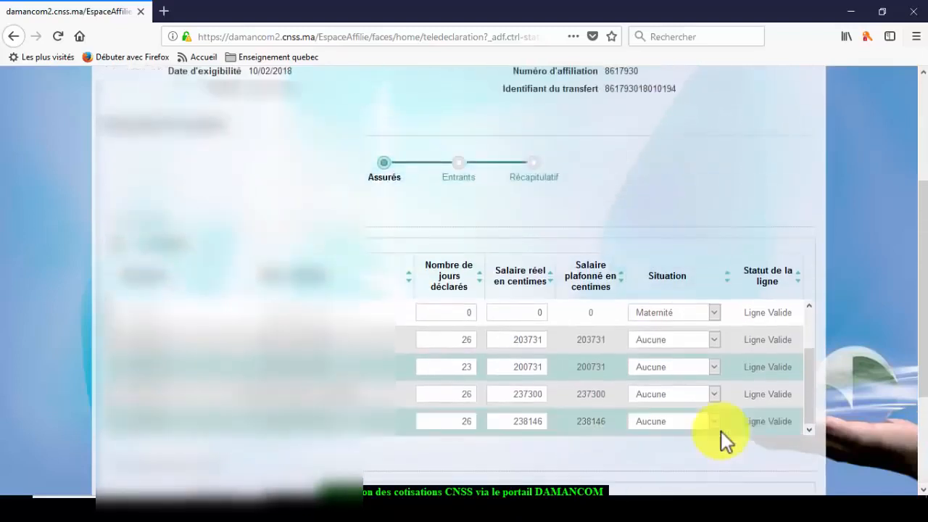
click(795, 332)
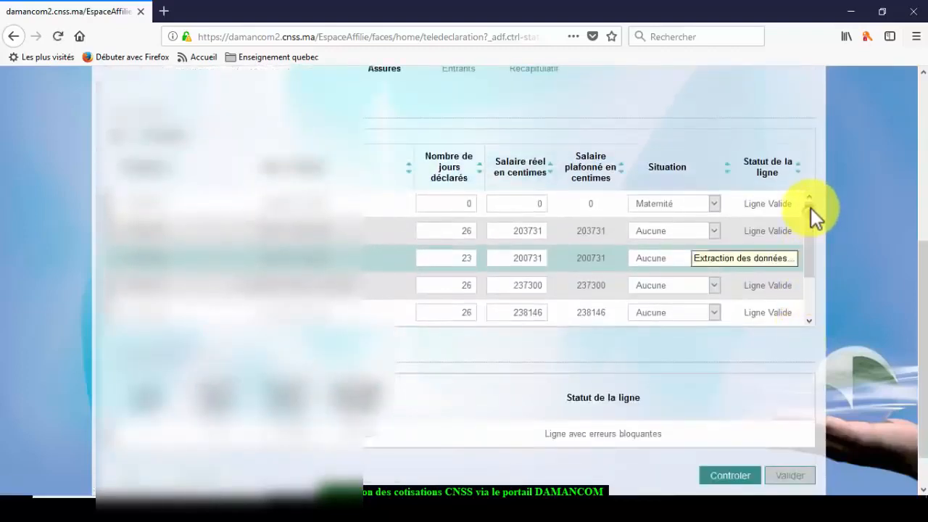
scroll(810, 208, up, 5)
scroll(821, 357, down, 5)
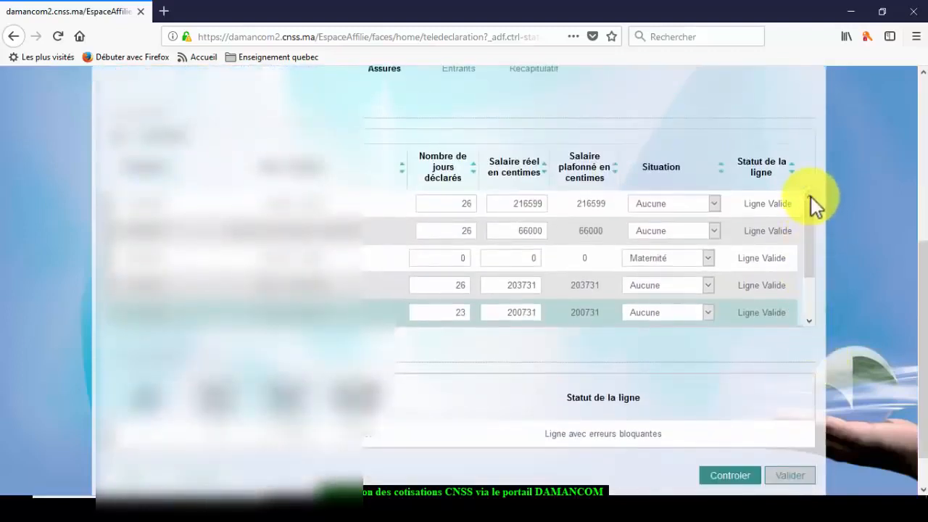
- Change the second employee's real salary from 66000 to 660000 centimes
double_click(544, 231)
click(543, 230)
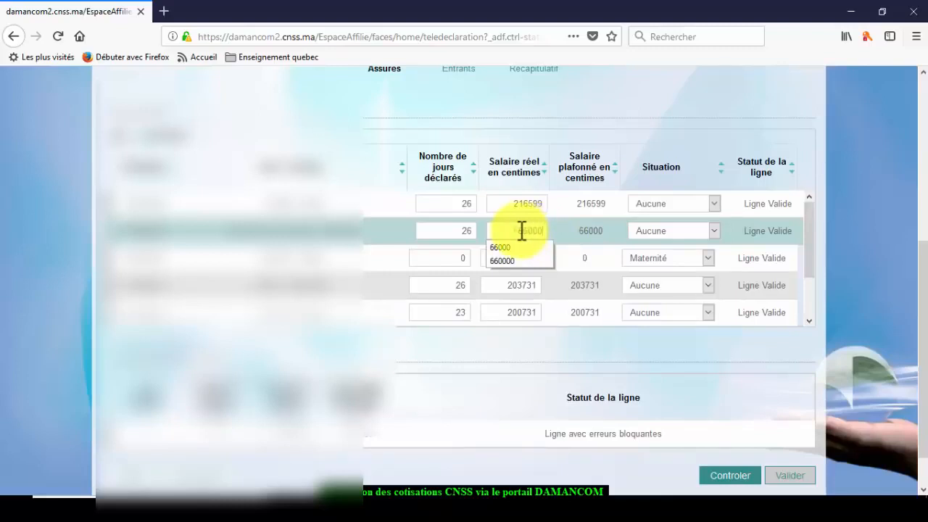
text(0)
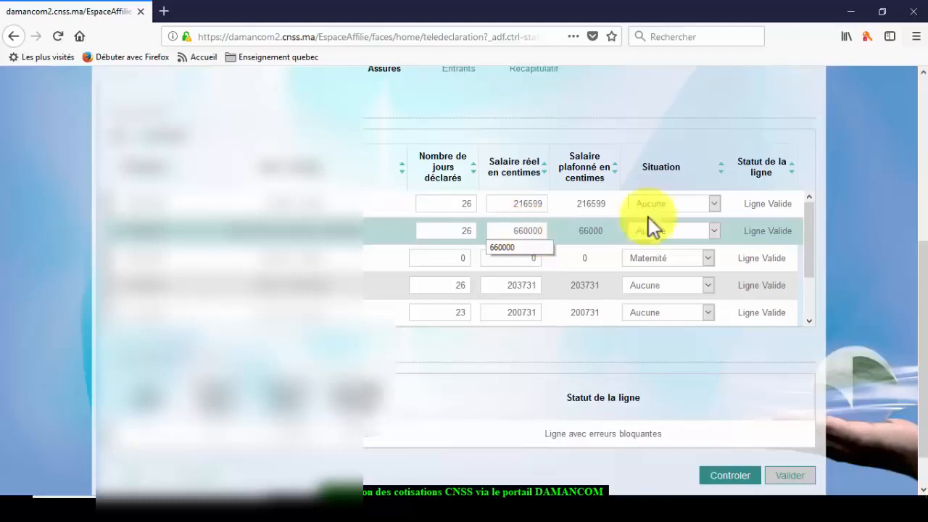
click(877, 166)
- Re-run Controler on the declared insured lines
scroll(876, 168, down, 1)
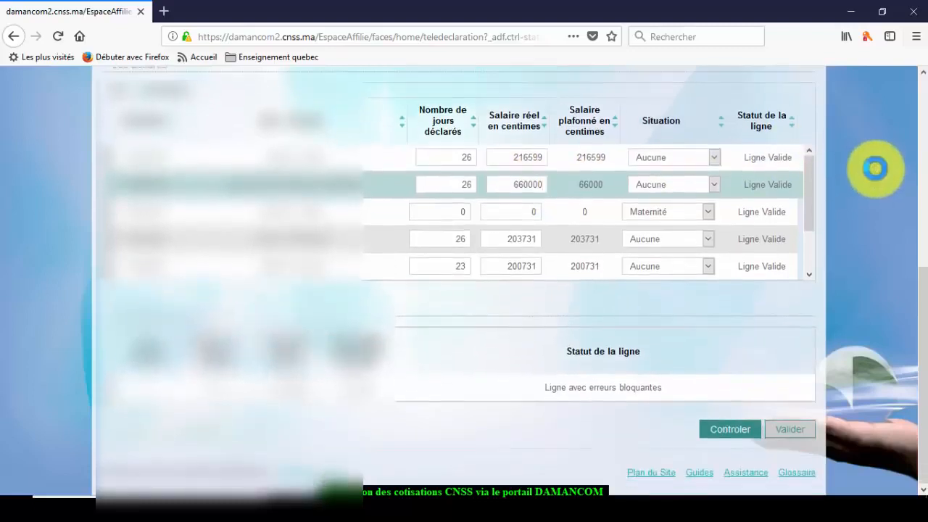
click(739, 432)
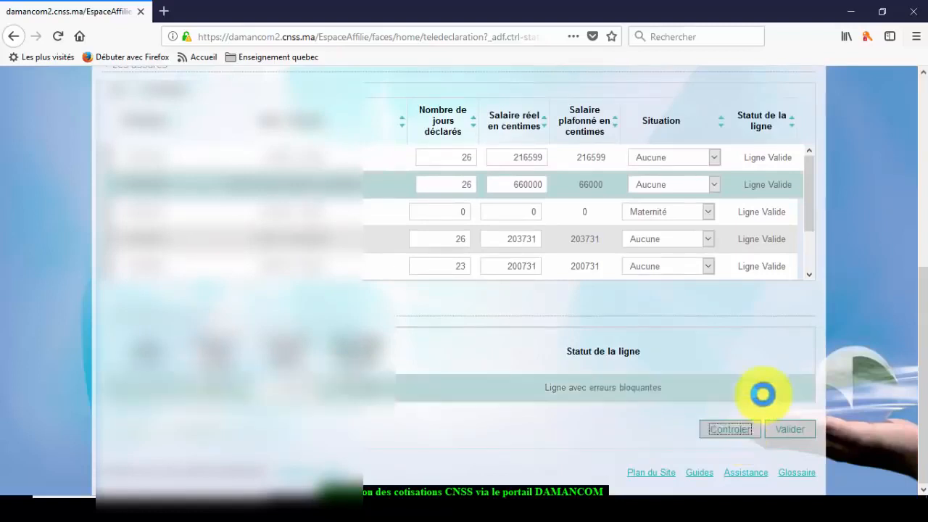
scroll(763, 392, up, 2)
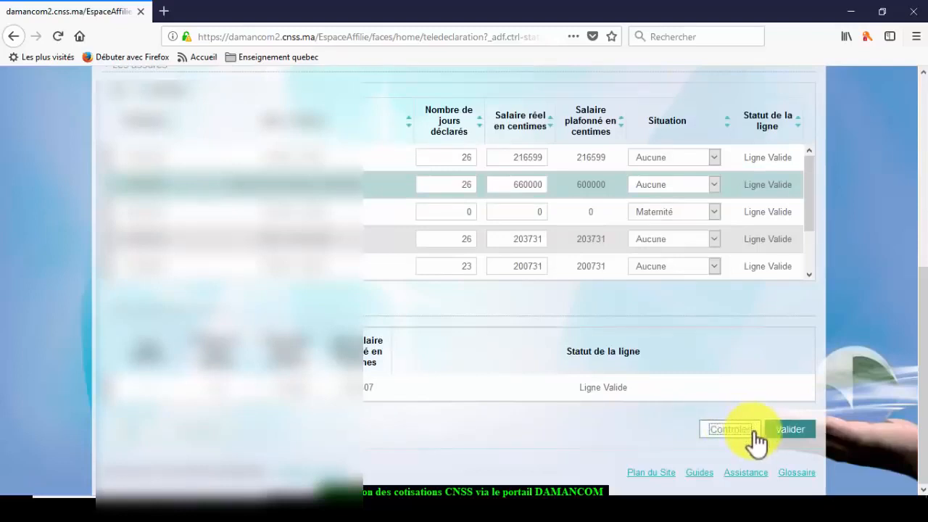
- Validate the corrected télédéclaration and confirm Valider in the dialog
click(785, 427)
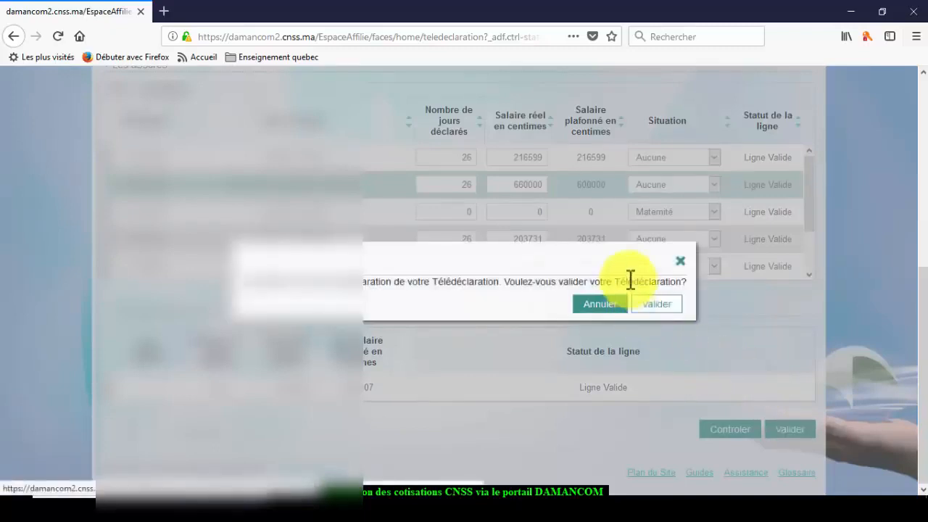
click(655, 310)
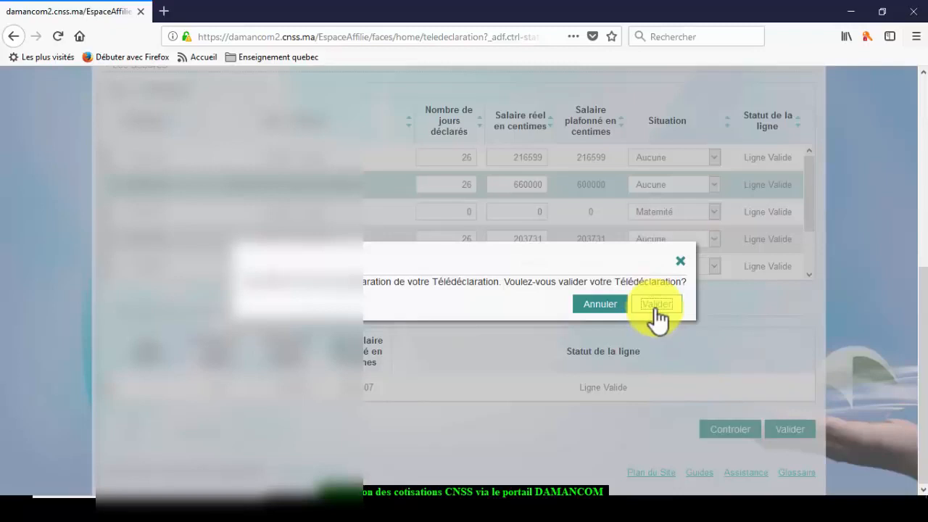
click(657, 306)
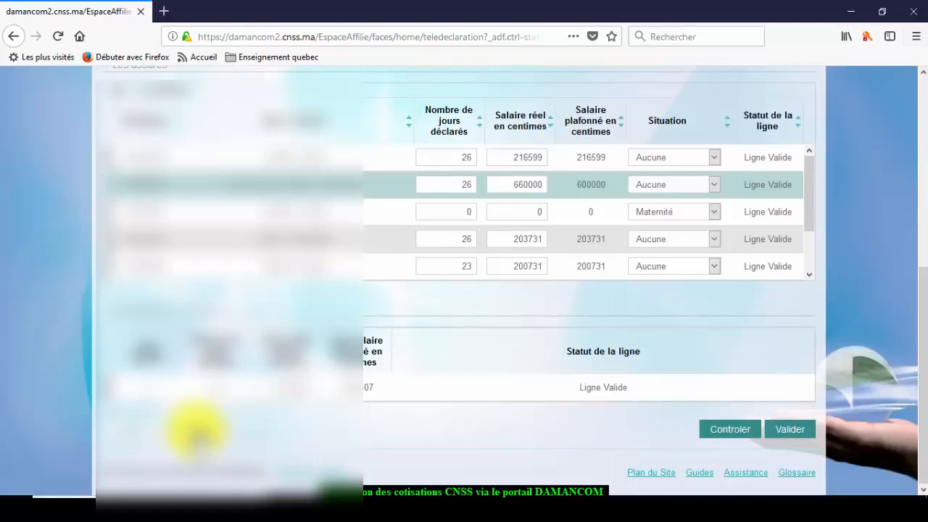
- Save the validated declaration, confirming with Sauvegarder
click(195, 430)
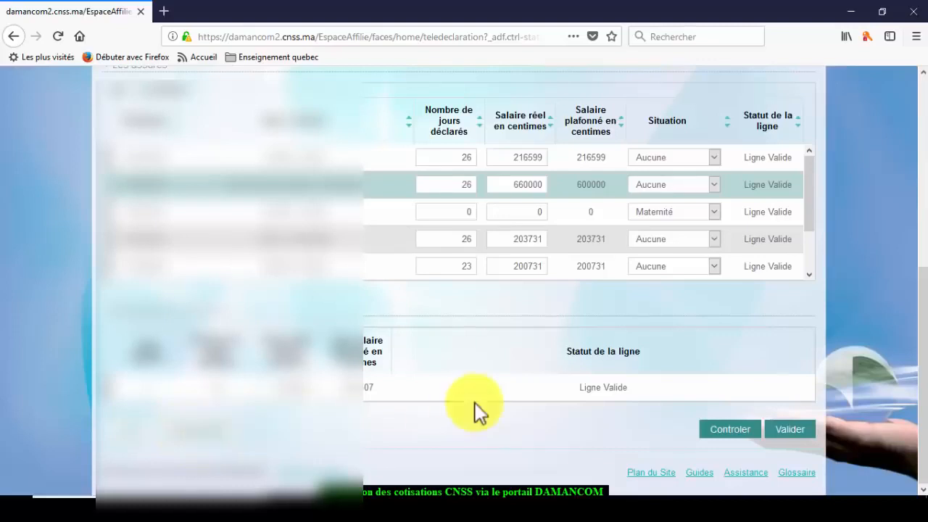
click(484, 401)
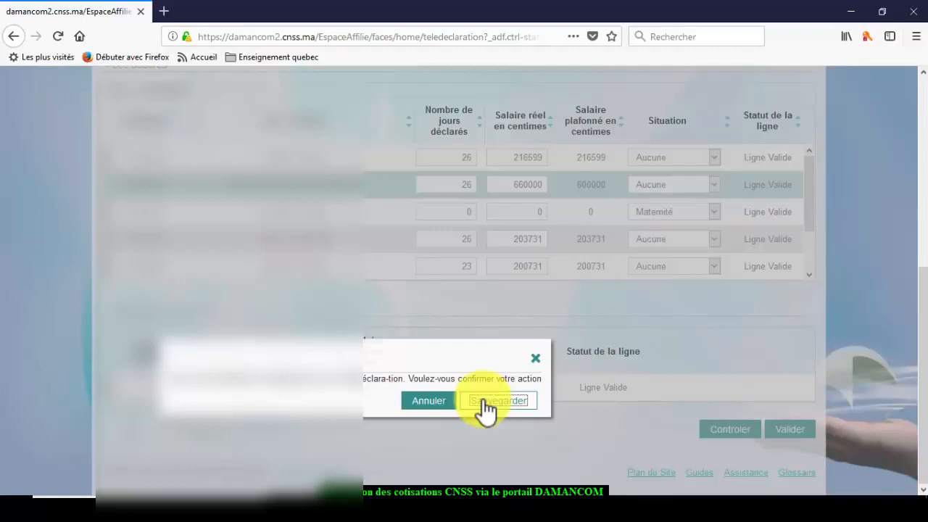
click(484, 401)
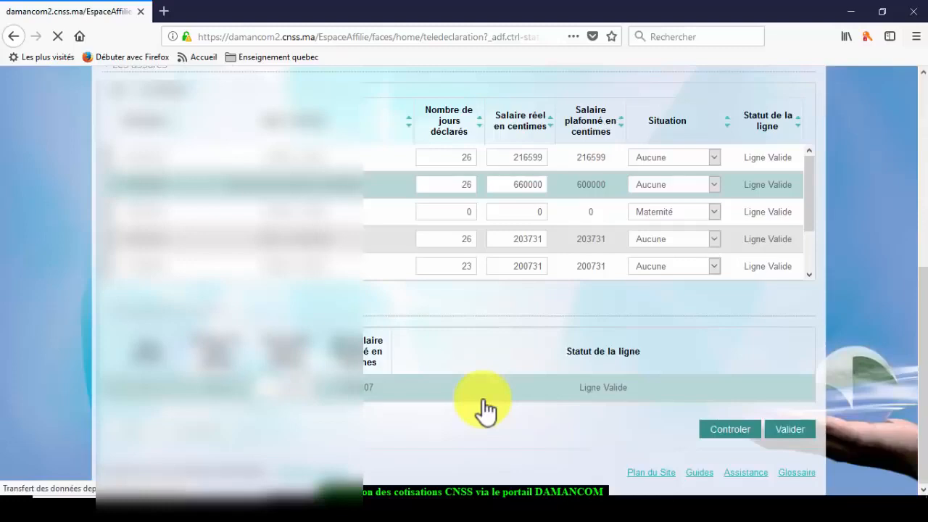
- Review the validated declaration page, then Quitter and confirm to reach the declarations tracking list
scroll(483, 399, up, 5)
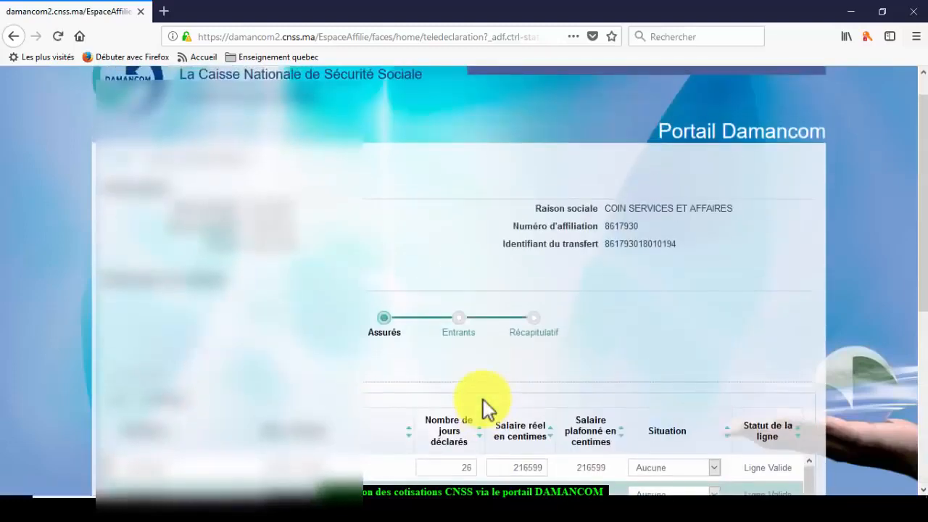
scroll(483, 399, down, 3)
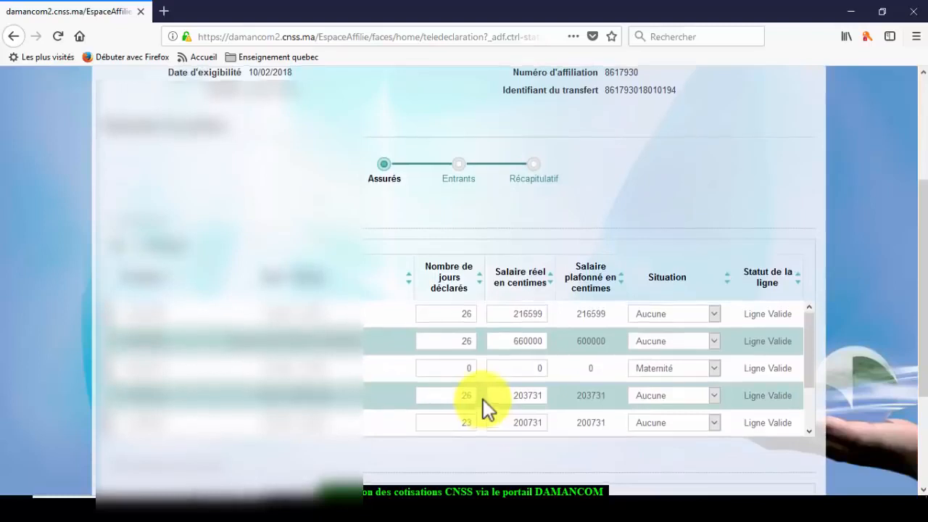
scroll(483, 399, up, 3)
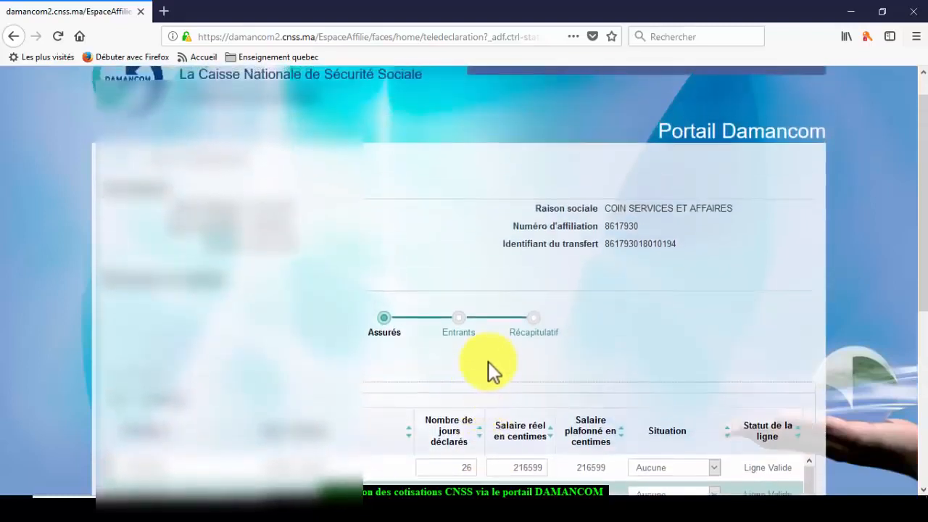
scroll(399, 328, up, 1)
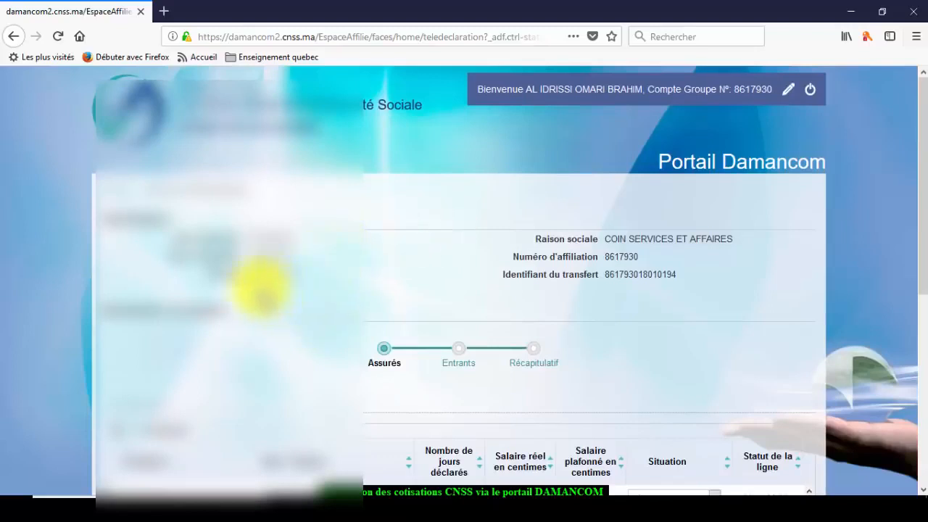
scroll(258, 287, down, 1)
scroll(259, 289, down, 2)
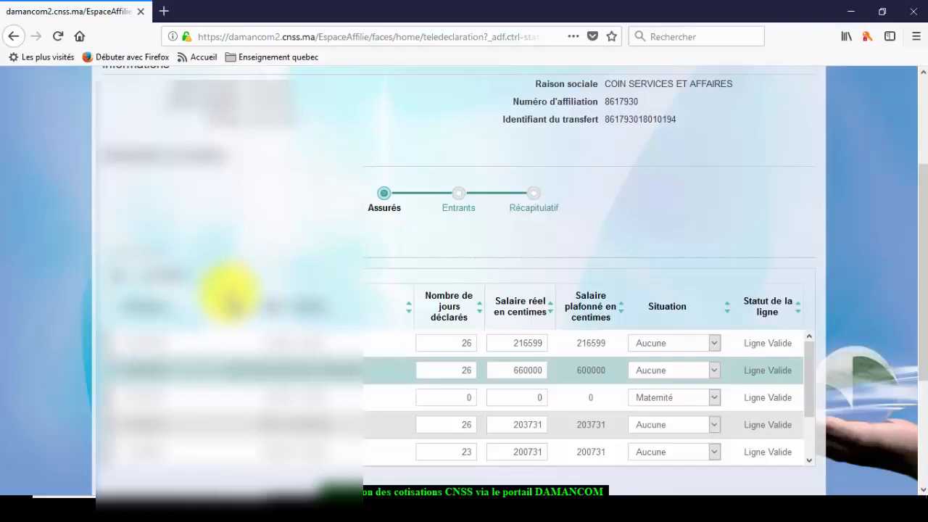
scroll(231, 299, down, 1)
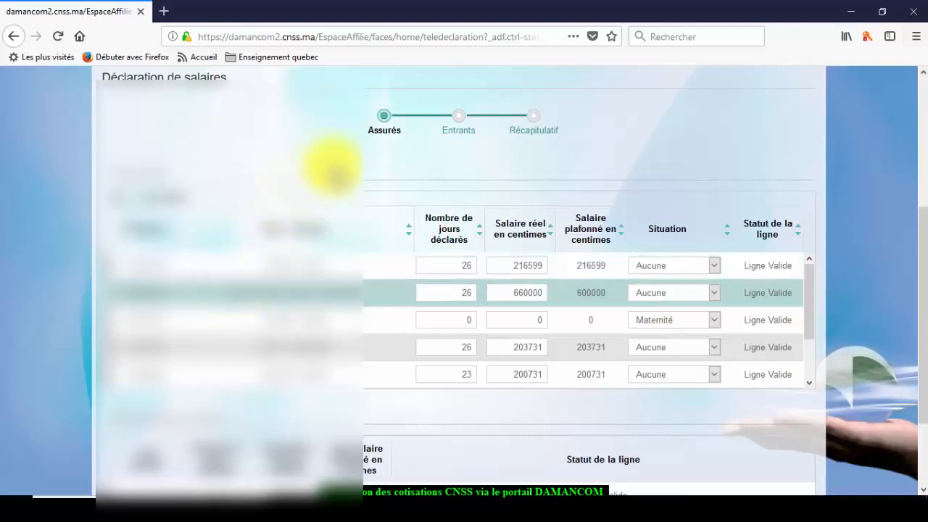
scroll(299, 166, up, 3)
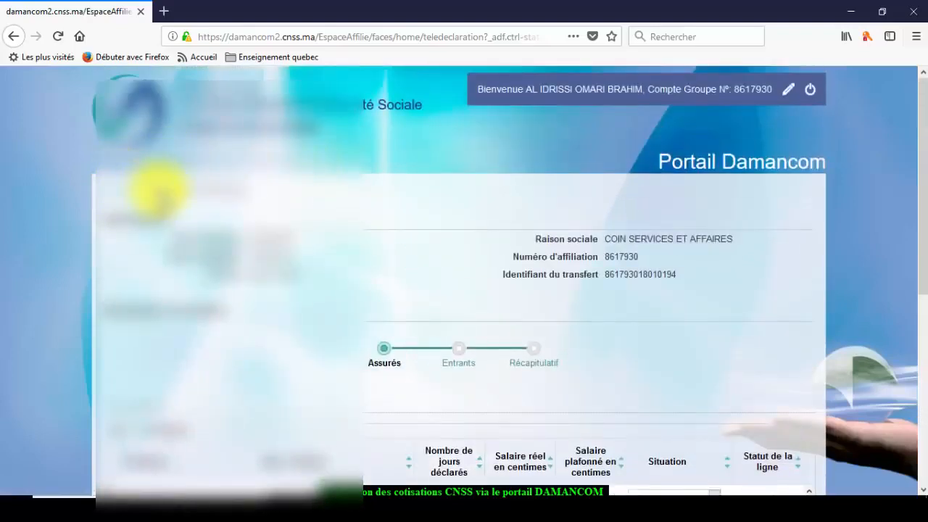
scroll(180, 201, down, 4)
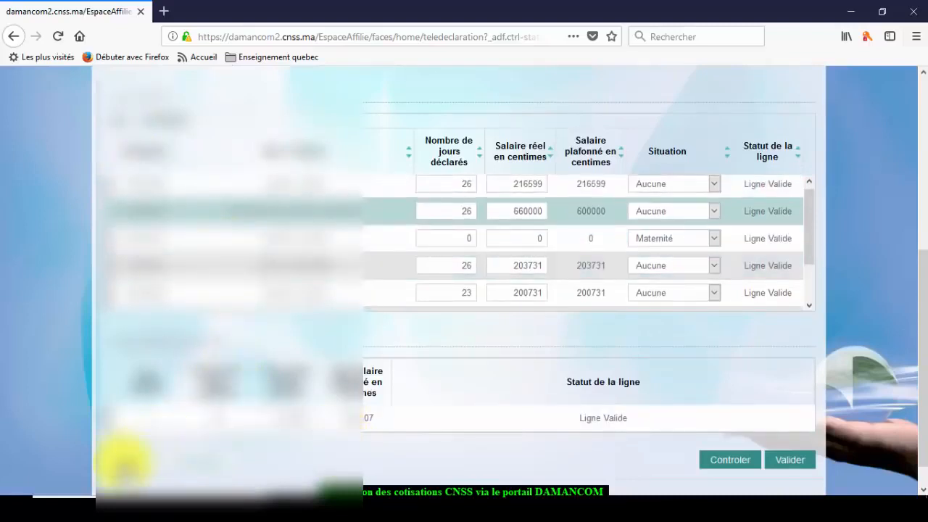
click(122, 468)
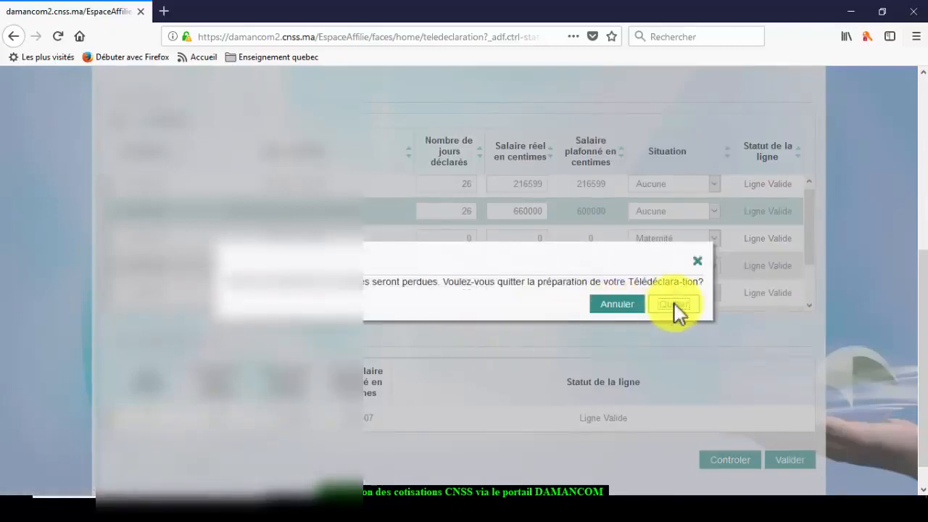
click(627, 303)
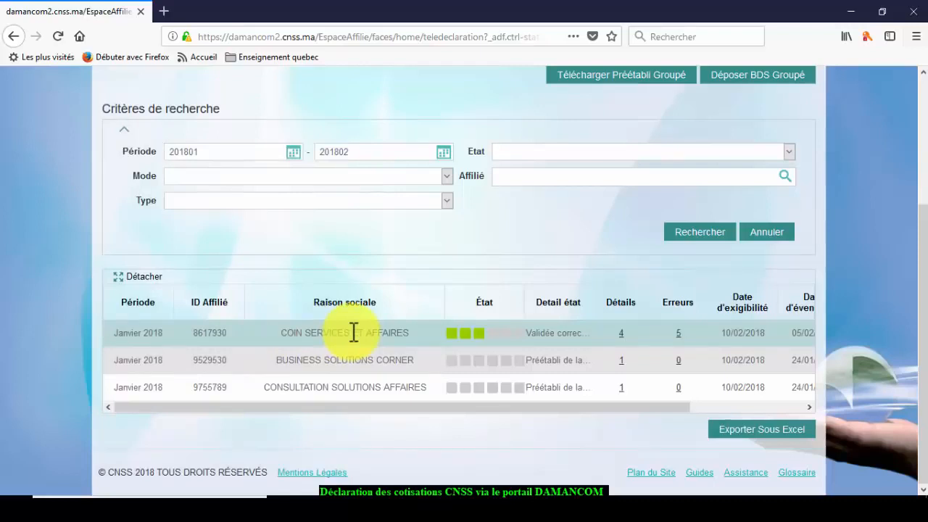
right_click(353, 333)
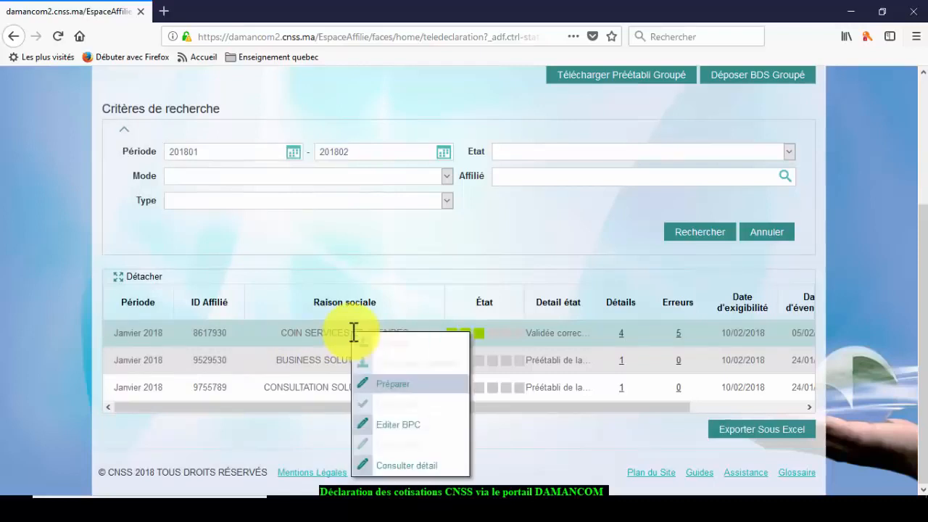
click(388, 426)
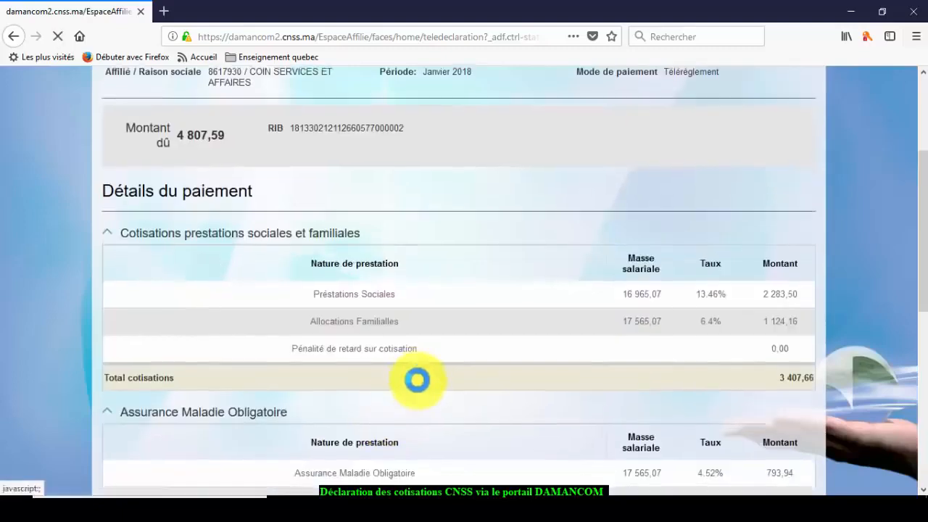
scroll(418, 379, down, 3)
scroll(418, 377, down, 5)
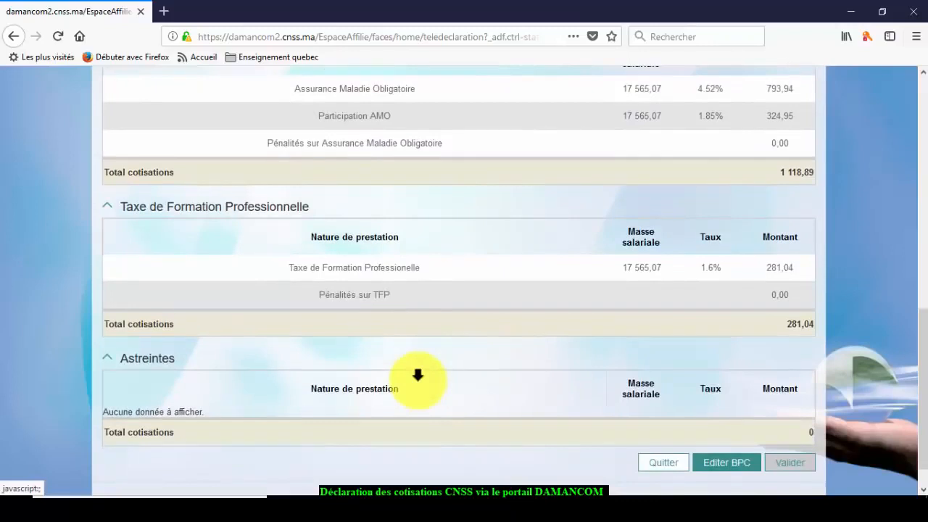
click(720, 460)
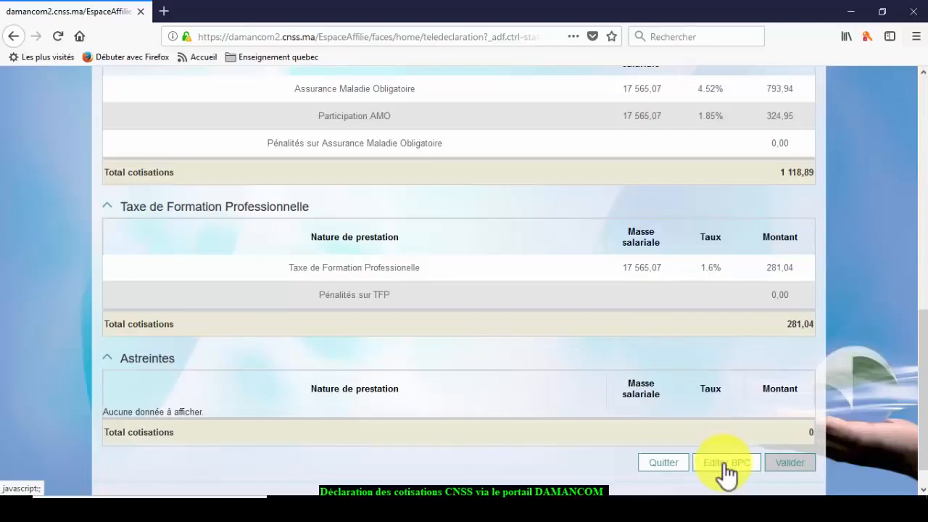
scroll(735, 334, up, 2)
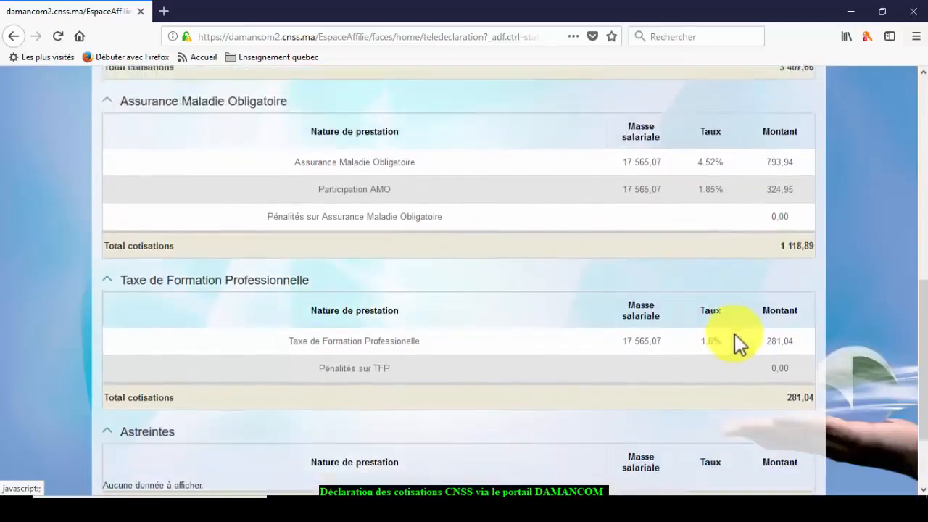
scroll(735, 334, down, 3)
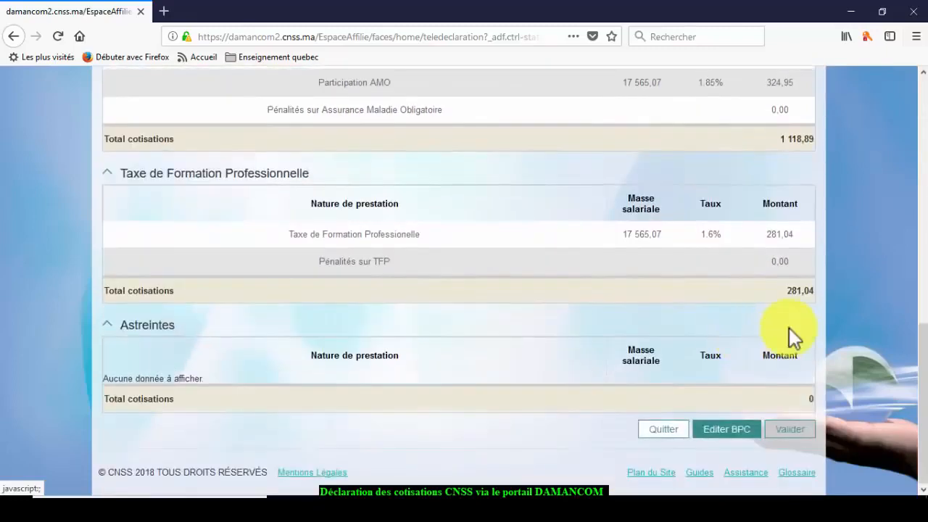
scroll(789, 328, up, 12)
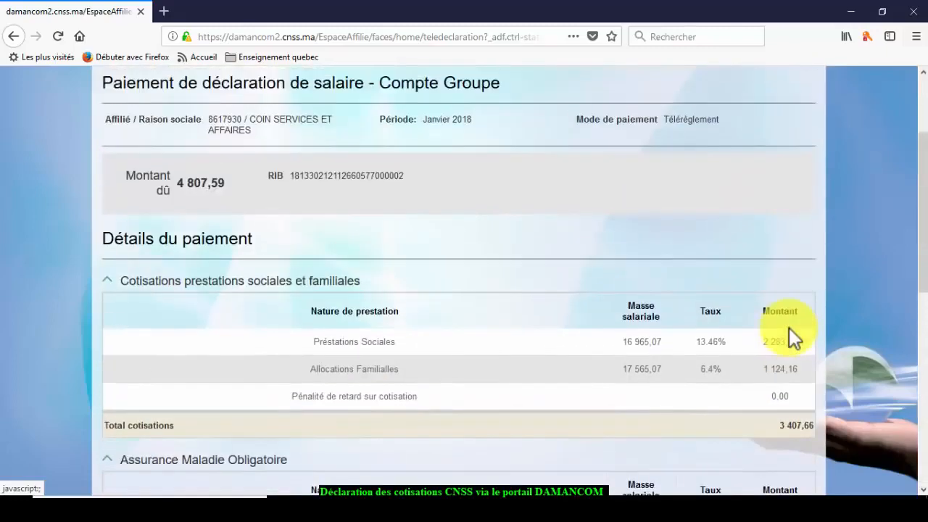
scroll(789, 327, down, 4)
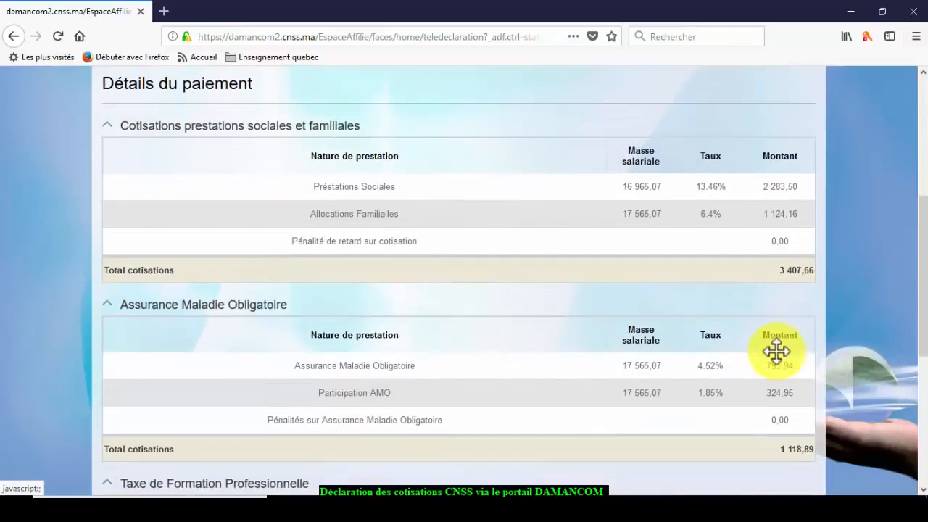
scroll(776, 348, down, 2)
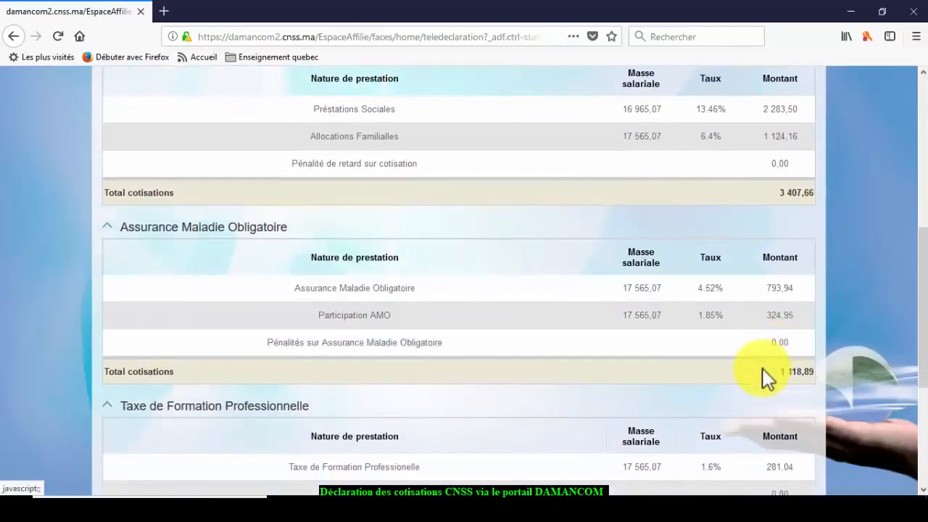
scroll(769, 377, down, 2)
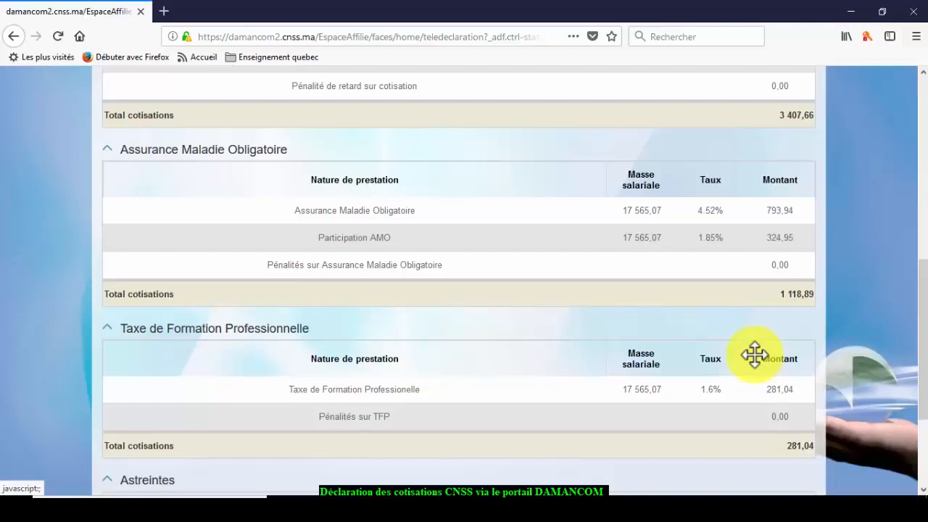
scroll(755, 355, down, 4)
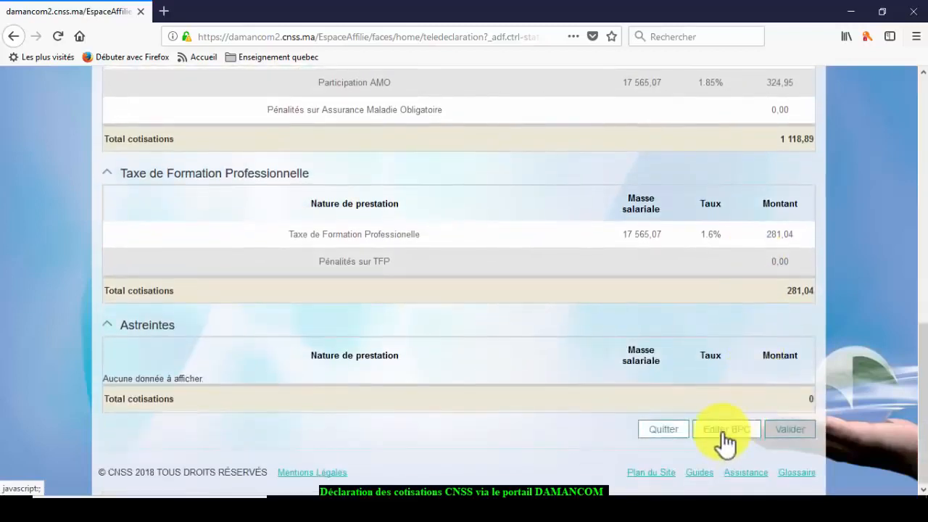
- Generate the January 2018 BPC slip with Editer BPC and open BPC.pdf in Foxit PhantomPDF
click(724, 436)
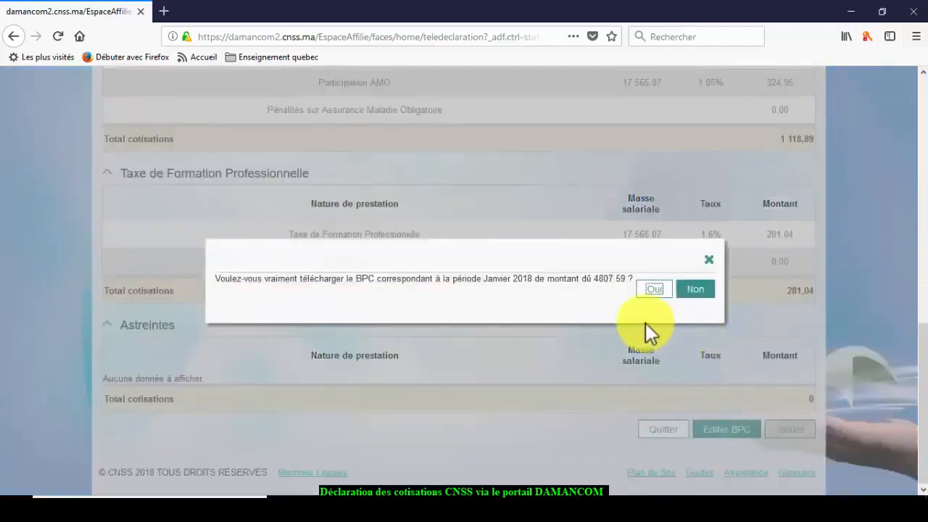
click(654, 289)
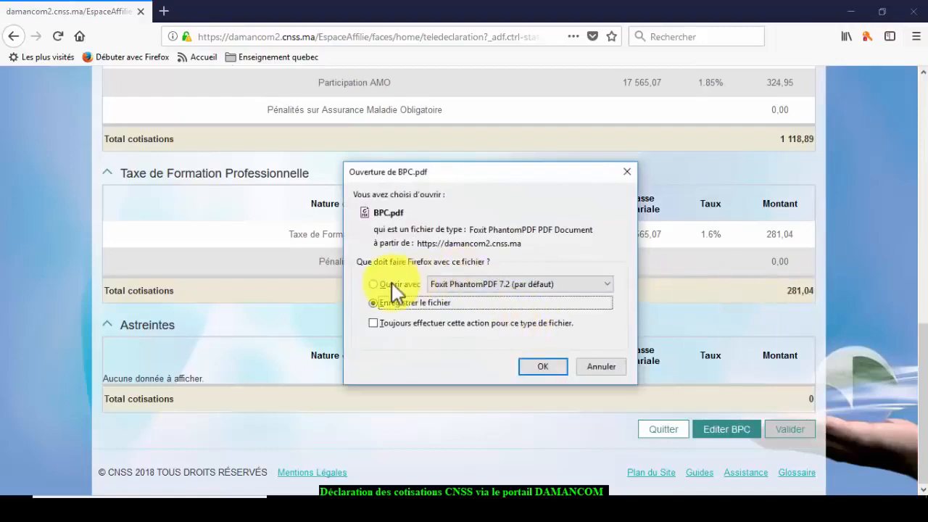
click(373, 284)
click(538, 367)
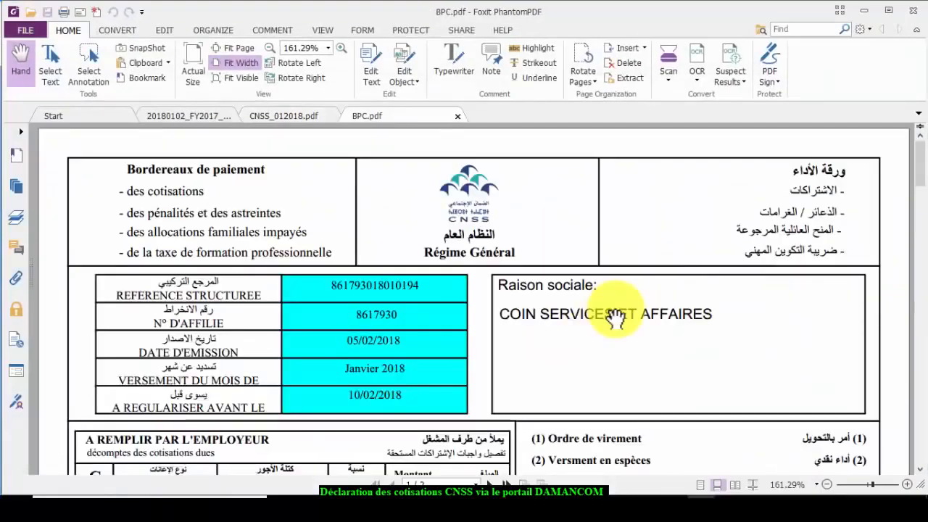
scroll(618, 311, down, 1)
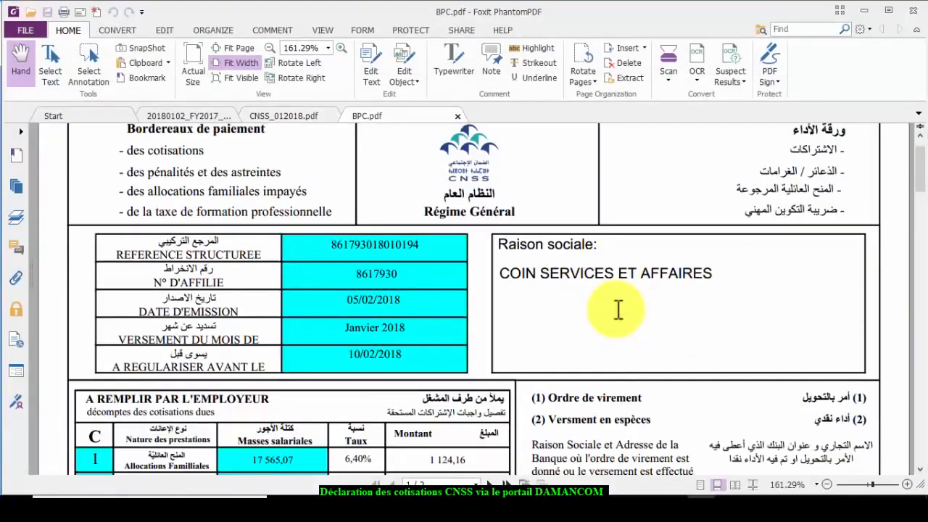
scroll(618, 311, up, 1)
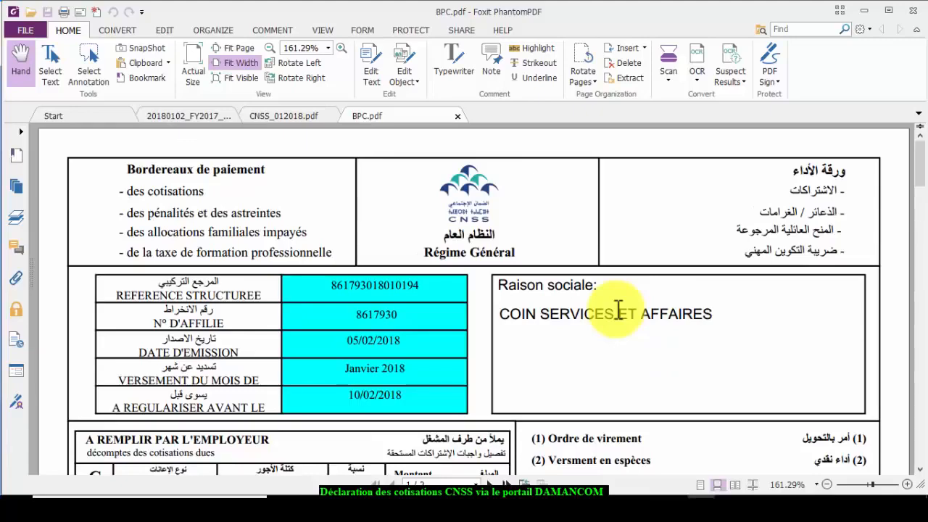
scroll(614, 311, down, 2)
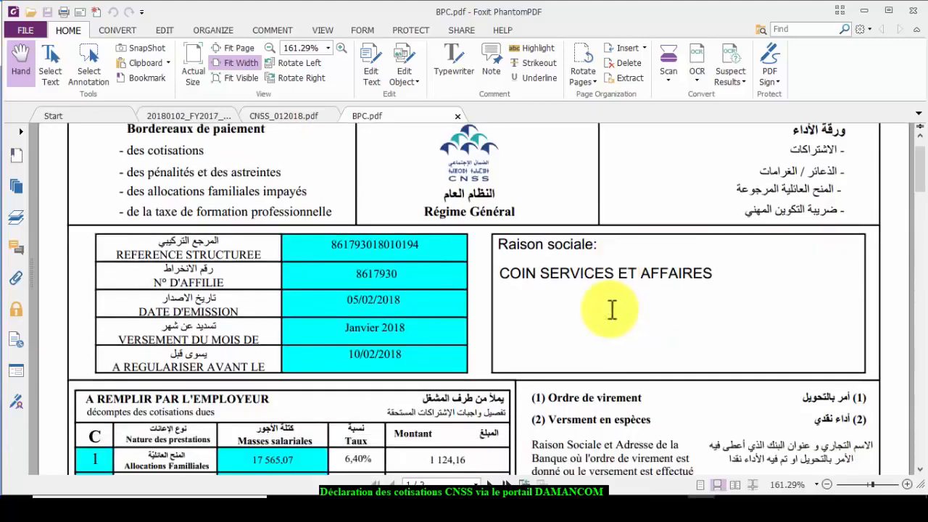
scroll(613, 310, down, 9)
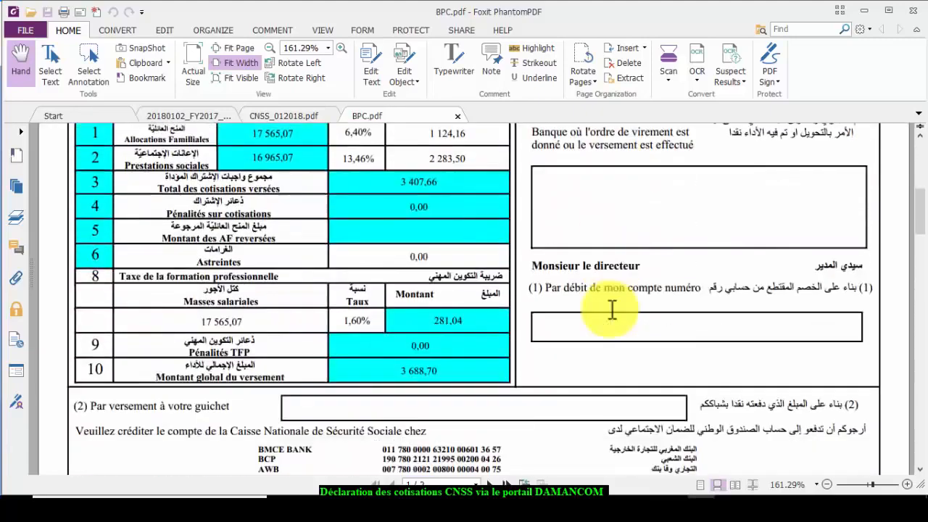
scroll(612, 310, down, 9)
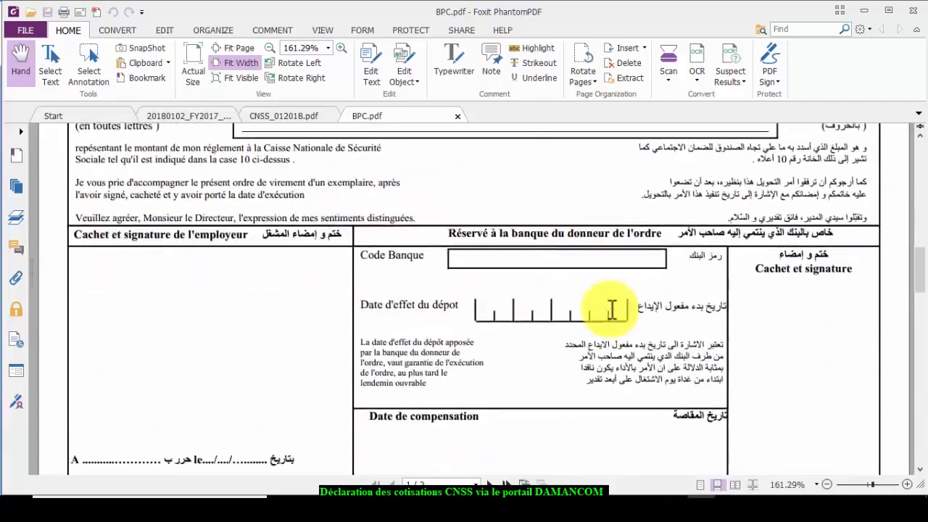
scroll(612, 310, up, 20)
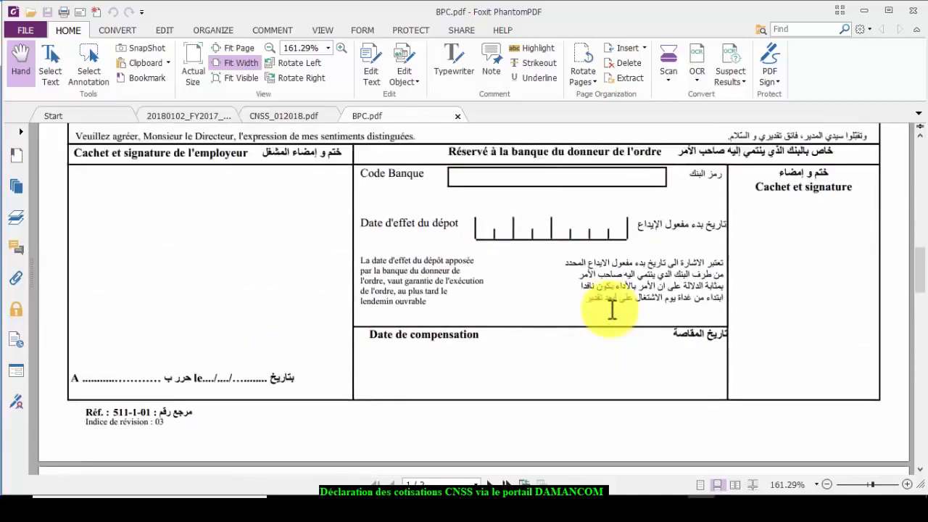
scroll(608, 317, up, 1)
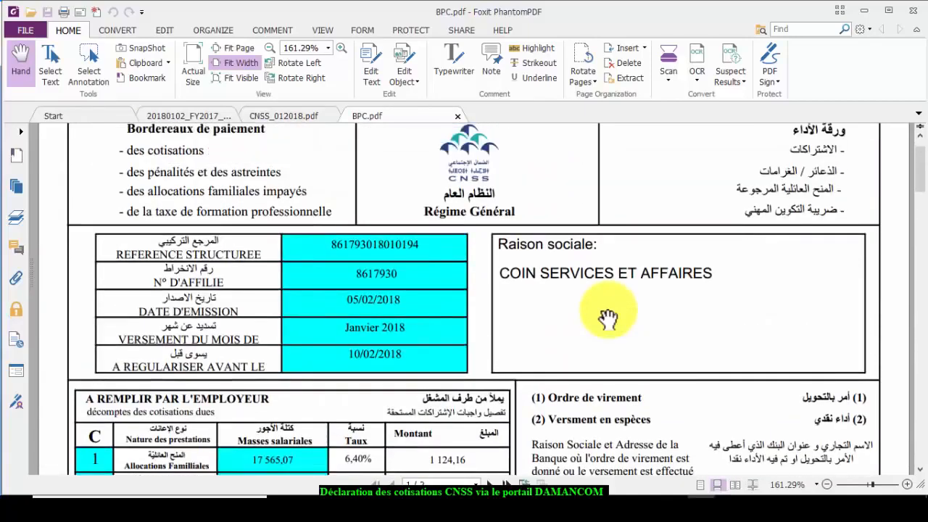
scroll(607, 317, down, 7)
scroll(608, 317, down, 6)
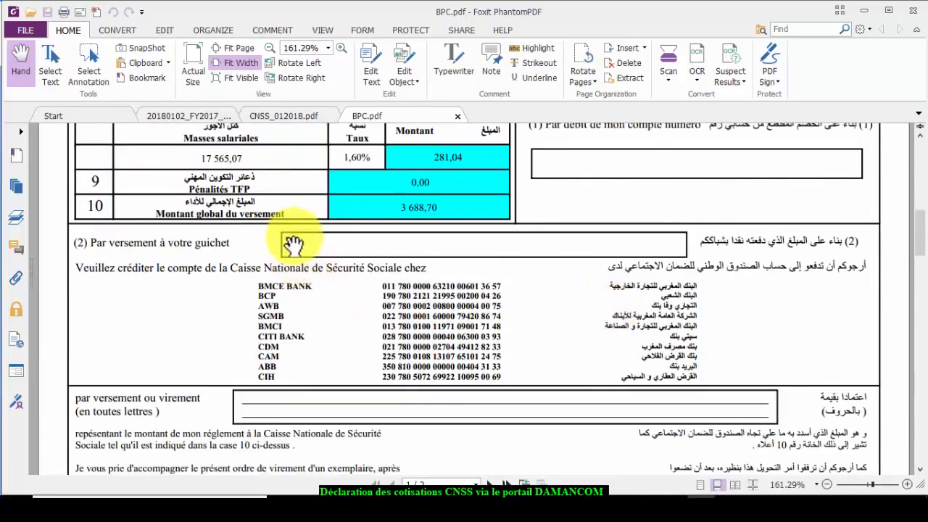
- Start a Typewriter text box in the 'Par versement à votre guichet' box with font size 10
click(457, 59)
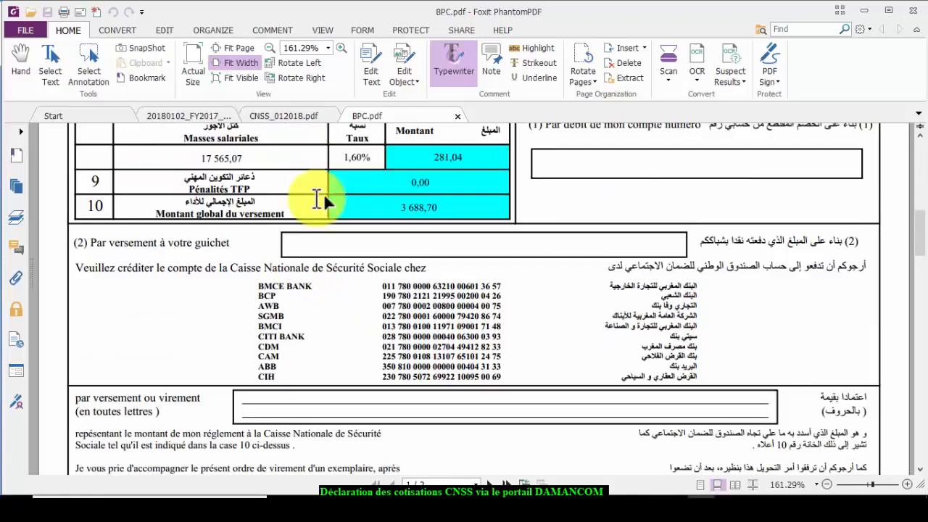
click(286, 244)
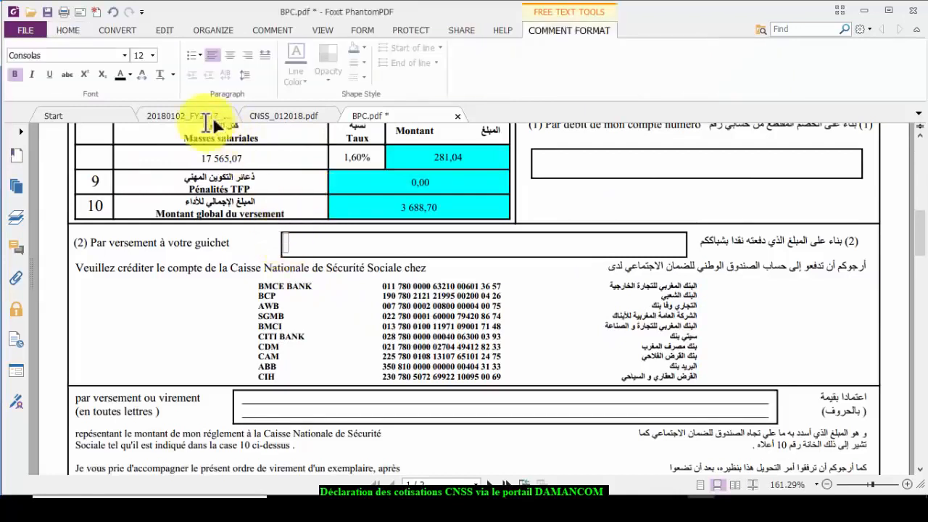
click(152, 55)
click(189, 72)
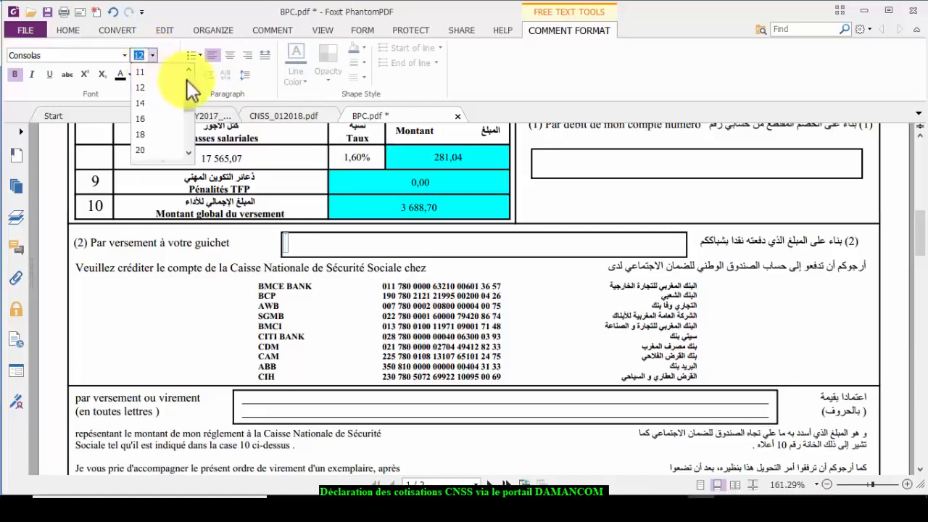
click(188, 72)
click(159, 74)
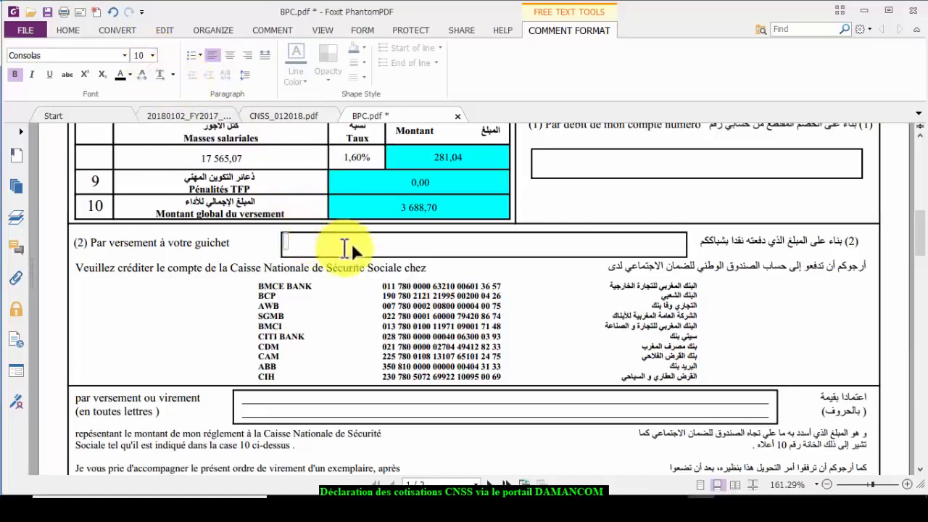
- Type 'Trois Mille Six Cent quatre Vingt Huit dirhams et soixante Dix Centimes *****' and nudge it up-left
text(Tr)
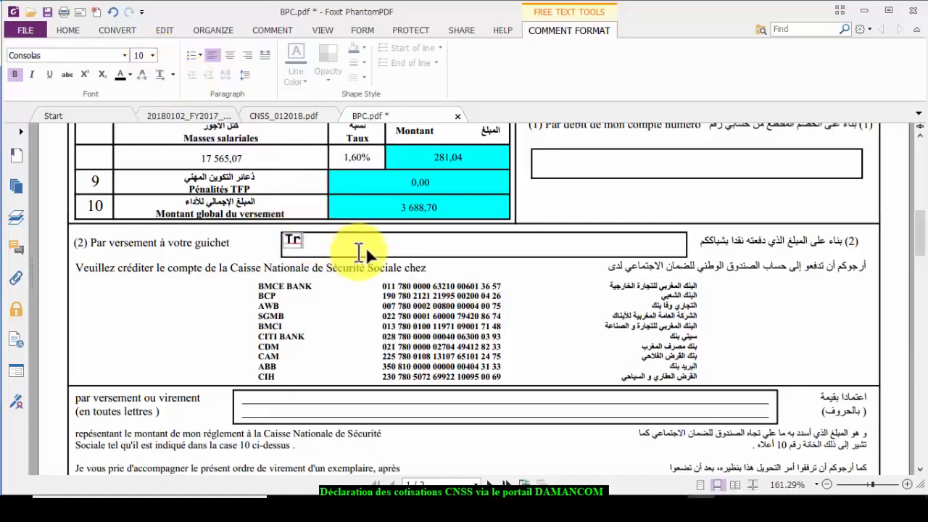
text(ois M)
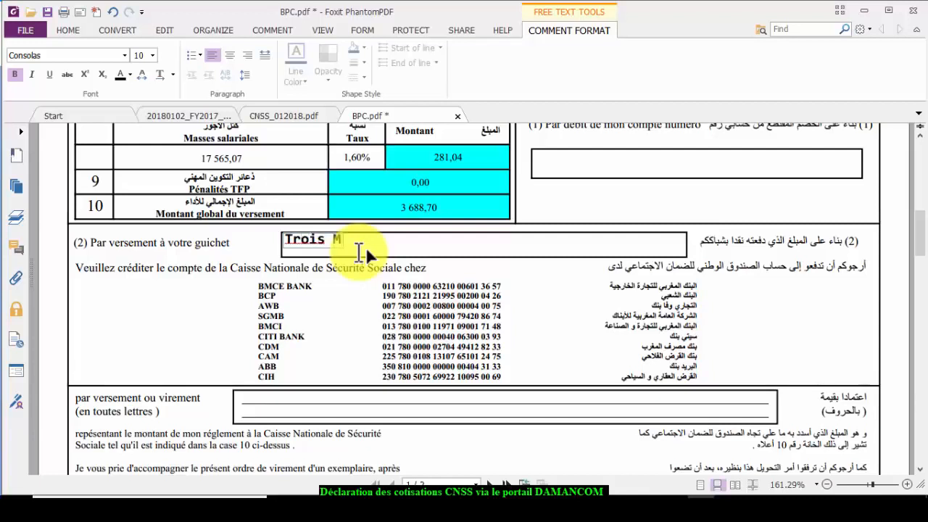
text(ille Six c)
text(Cent)
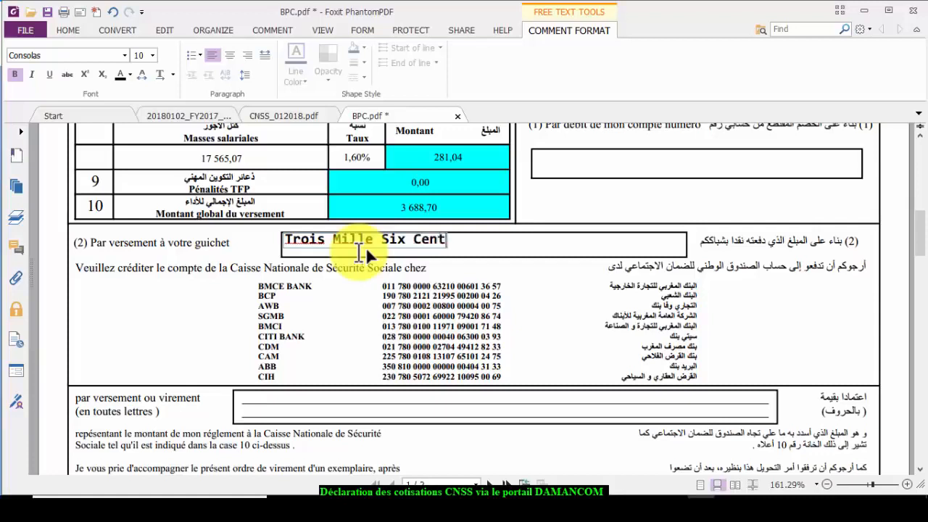
text( quatr)
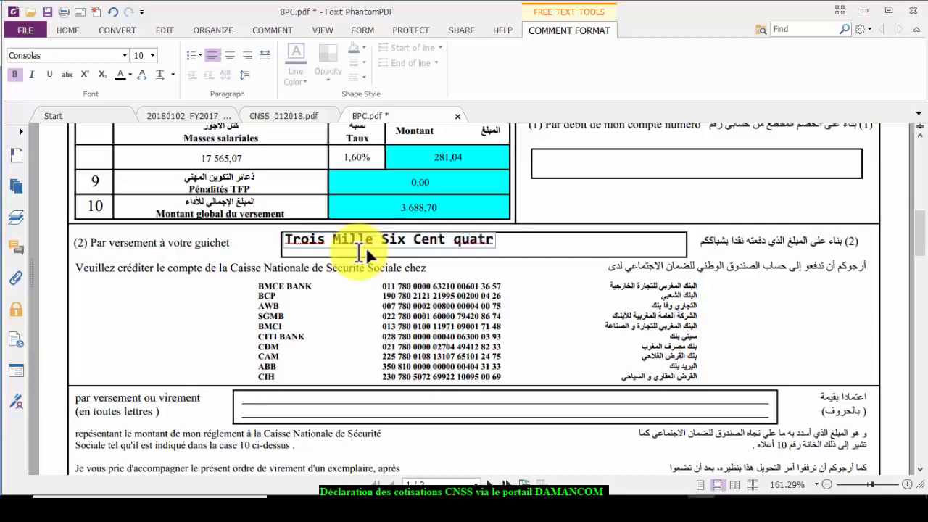
text(e Vingt)
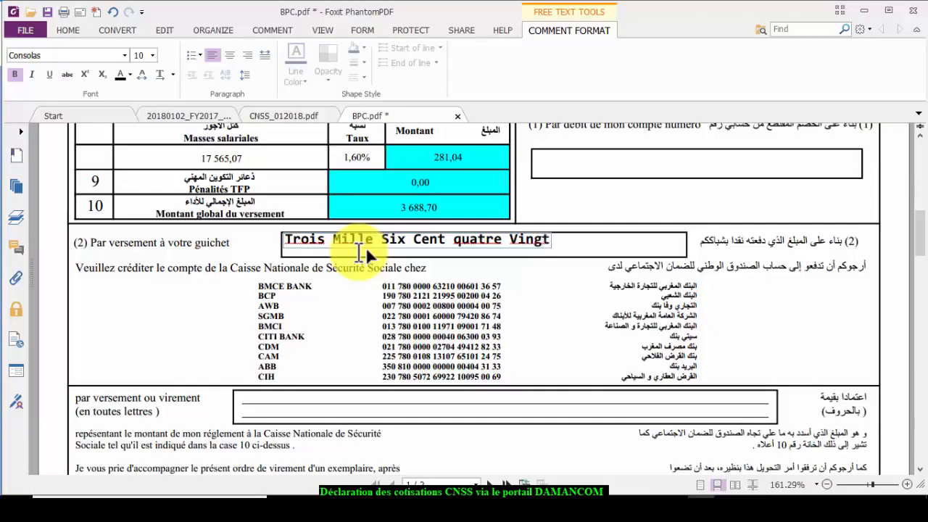
key(BackSpace)
key(BackSpace)
key(BackSpace)
text(gnt)
key(BackSpace)
key(BackSpace)
key(BackSpace)
text(ngt Huit dirhams)
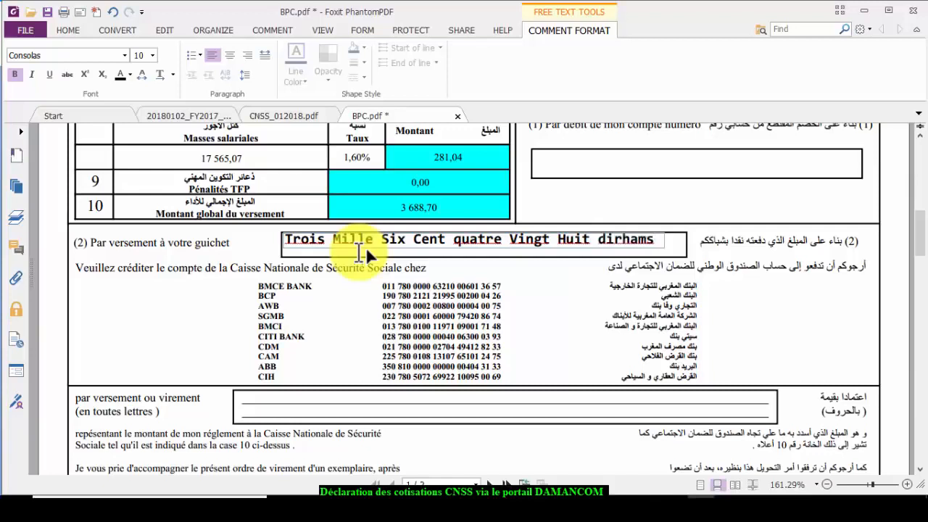
text( et )
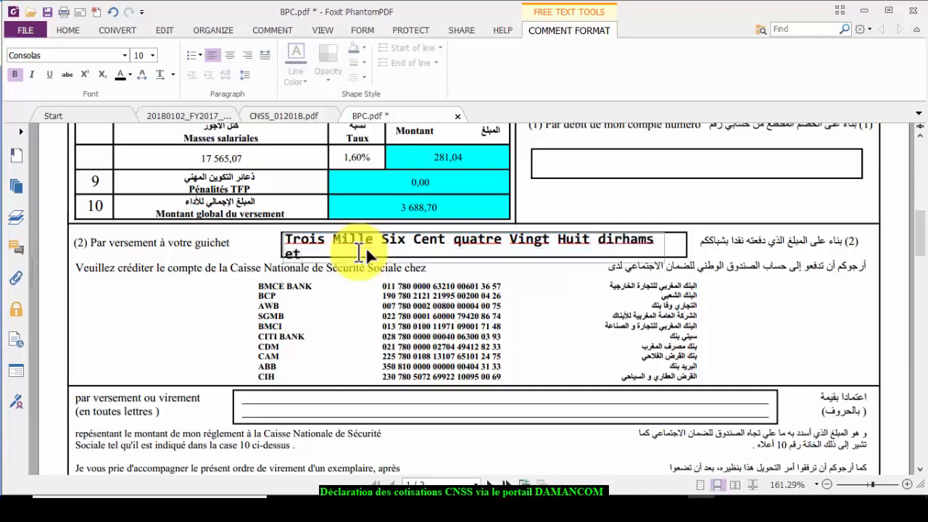
text(soixante Dix Ce)
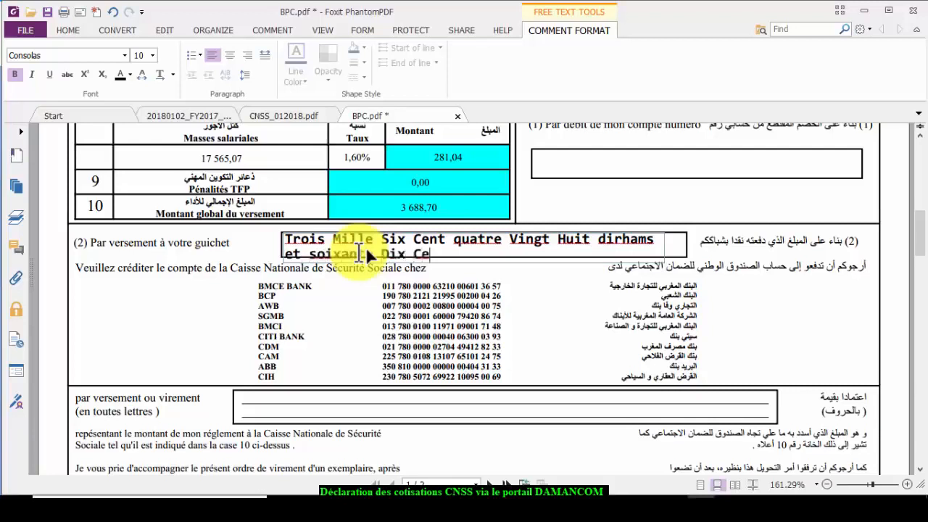
text(ntimes *****)
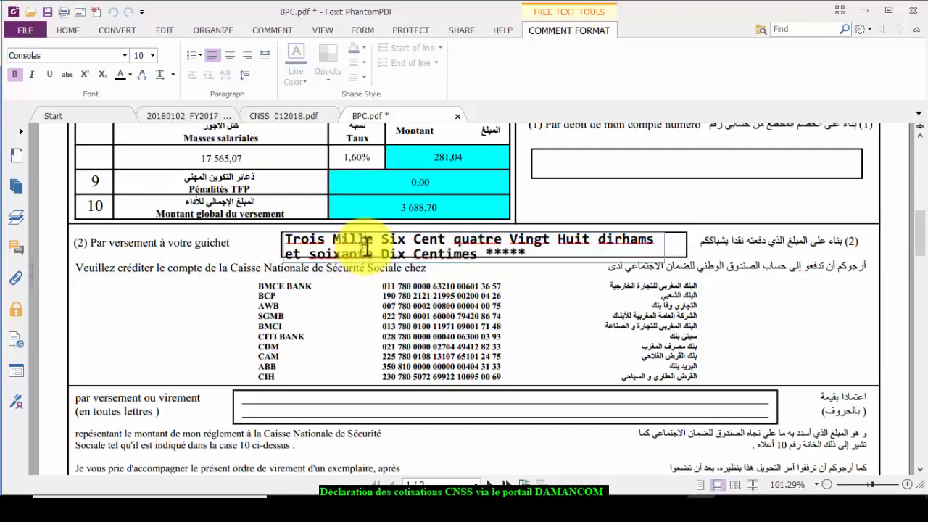
click(351, 287)
click(375, 245)
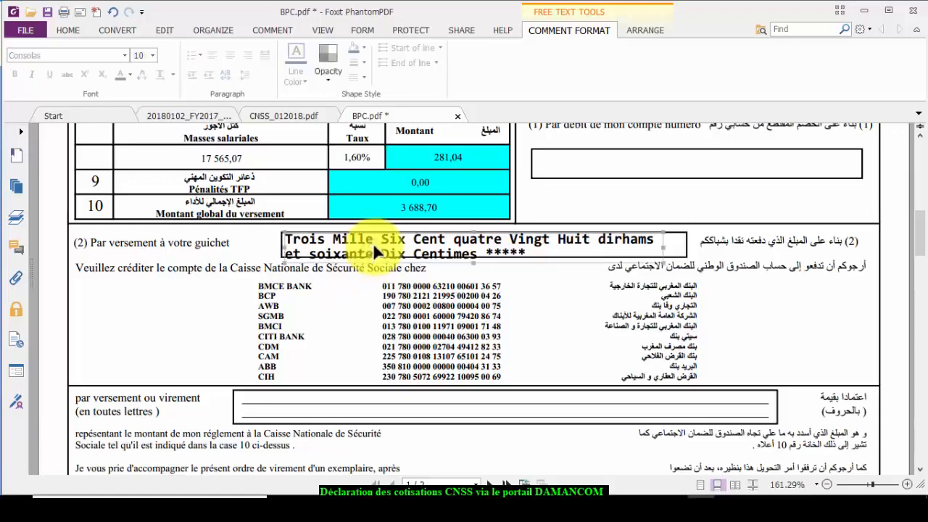
key(Up)
key(Up)
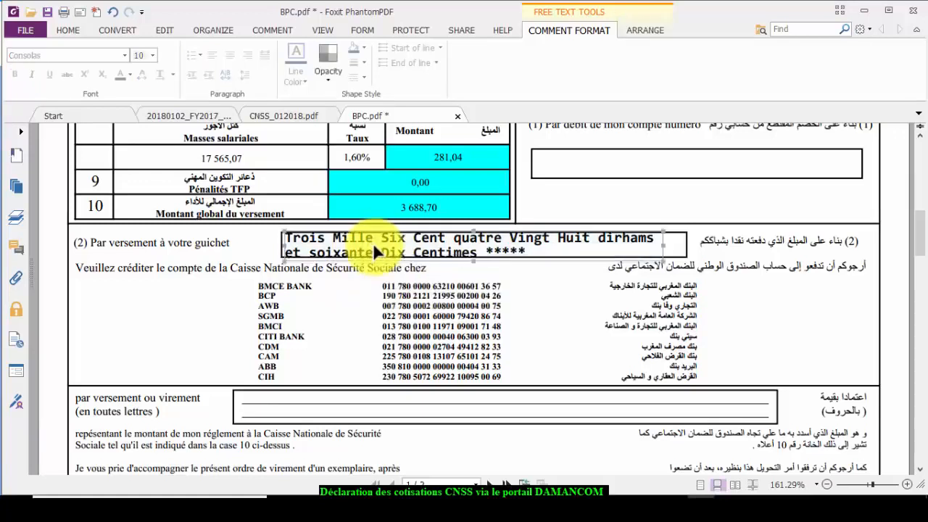
key(Left)
key(Left)
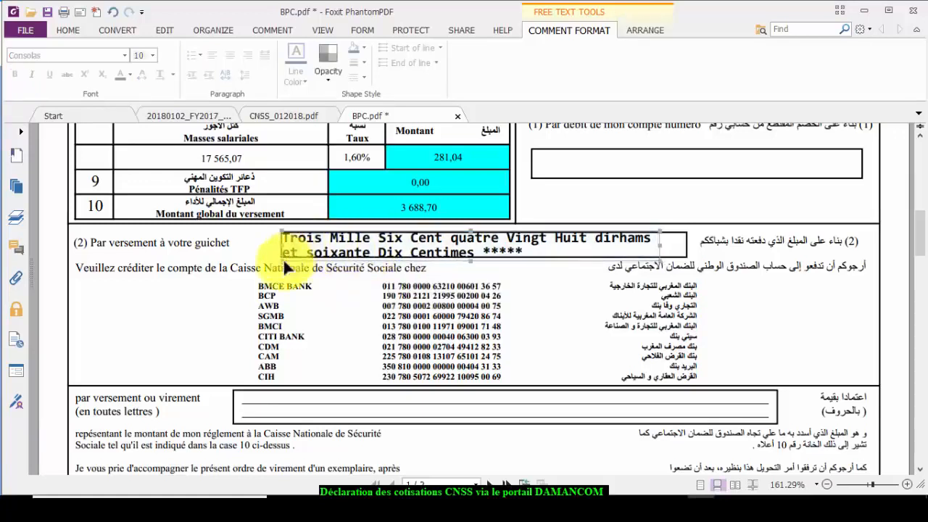
- On page 2, type 'Mille Cent Dix Huit dirhams et Quatre Vingt Neuf Cts ***' and nudge it left
scroll(309, 298, down, 15)
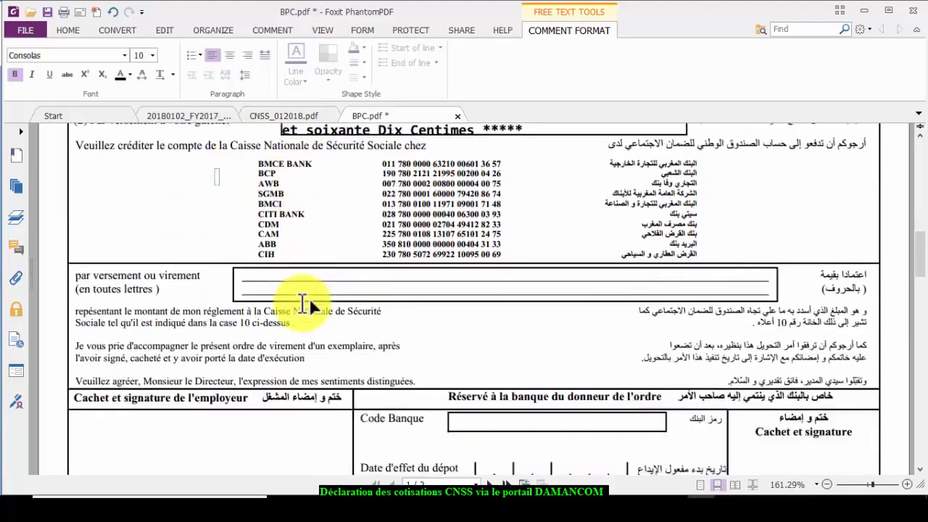
scroll(309, 303, down, 3)
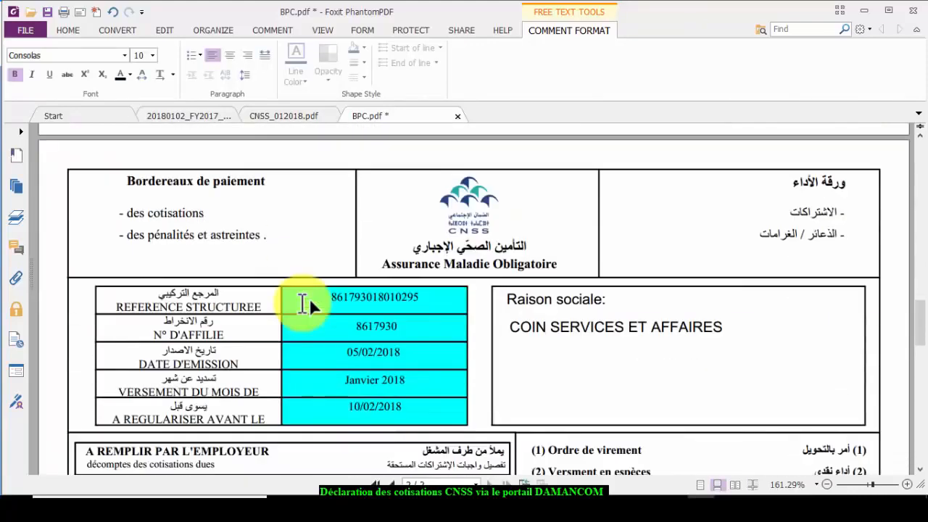
scroll(310, 305, down, 9)
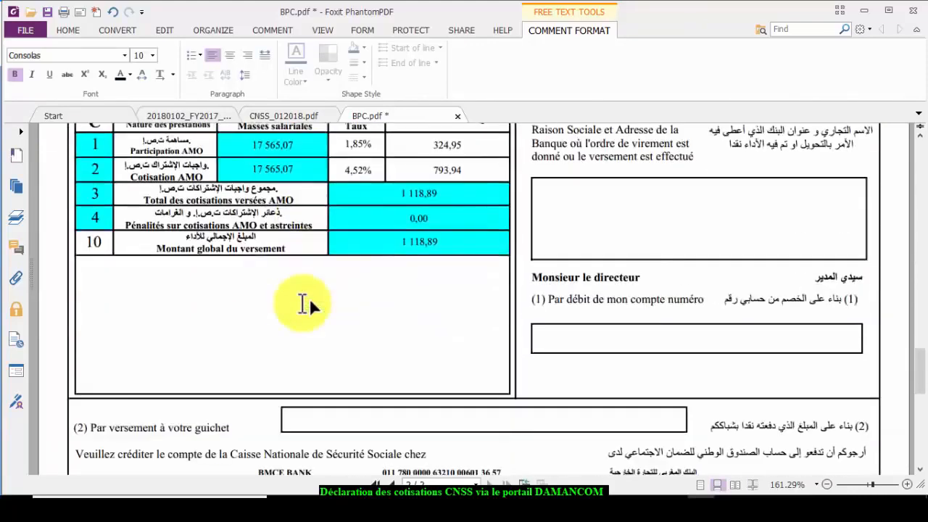
scroll(309, 298, down, 1)
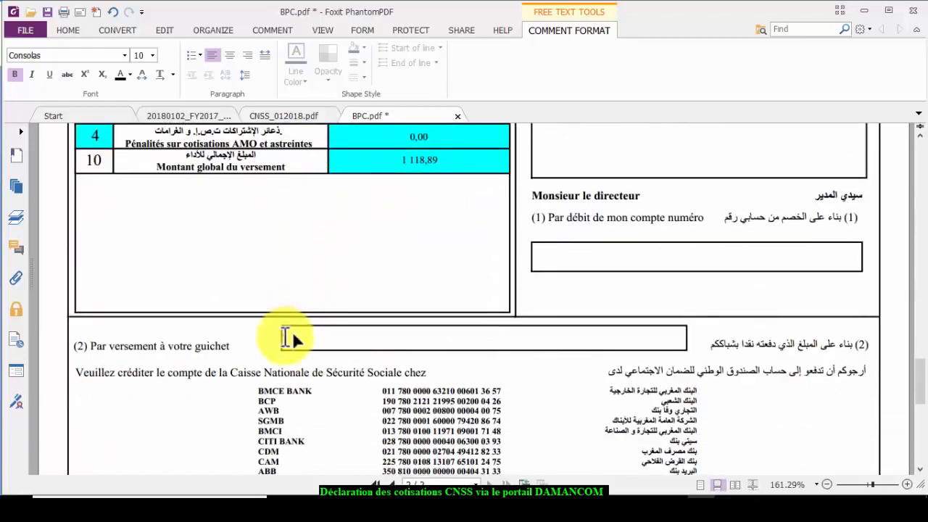
text(Mille Cent Di)
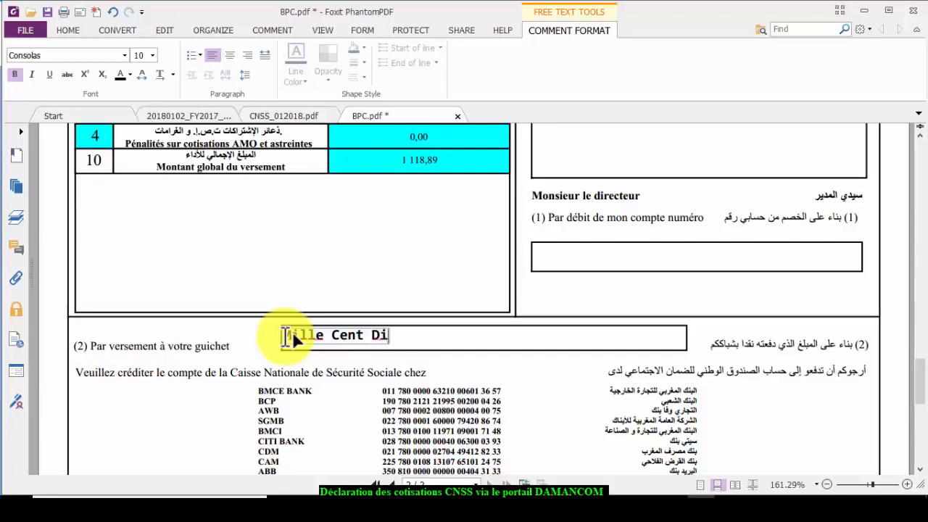
text(x Huit d)
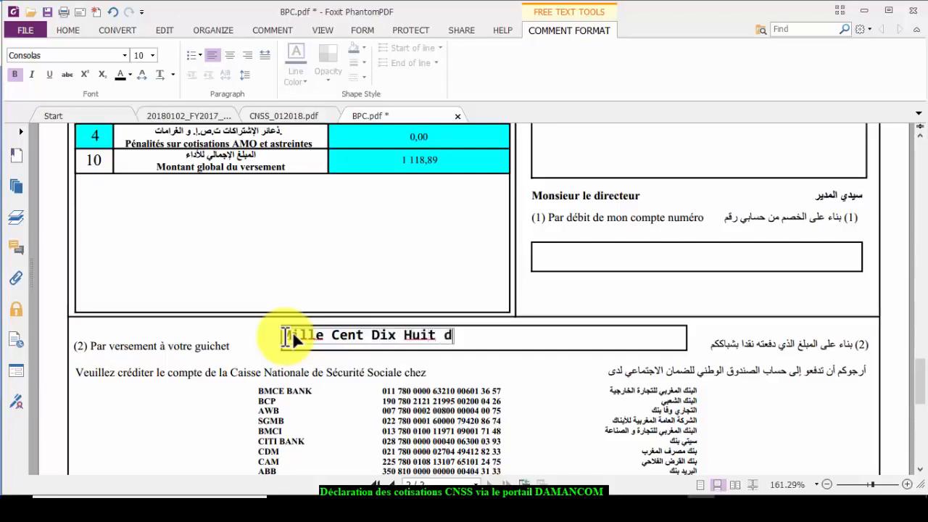
text(irhams et )
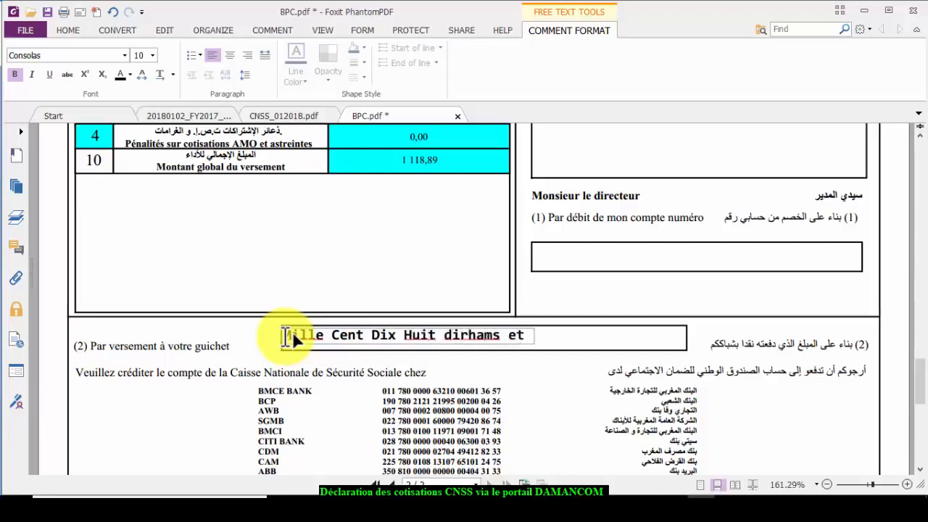
text(Quatre Vingt )
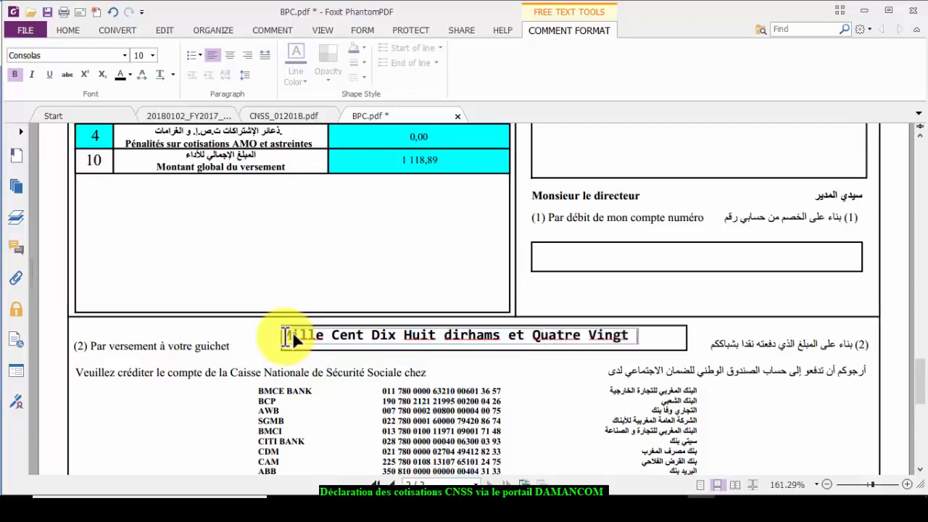
text(Neuf)
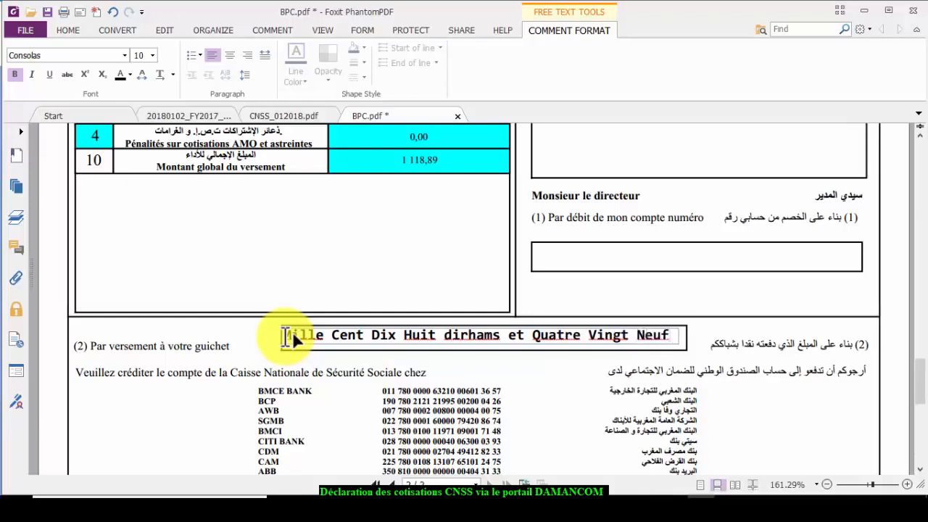
text( Cts ***)
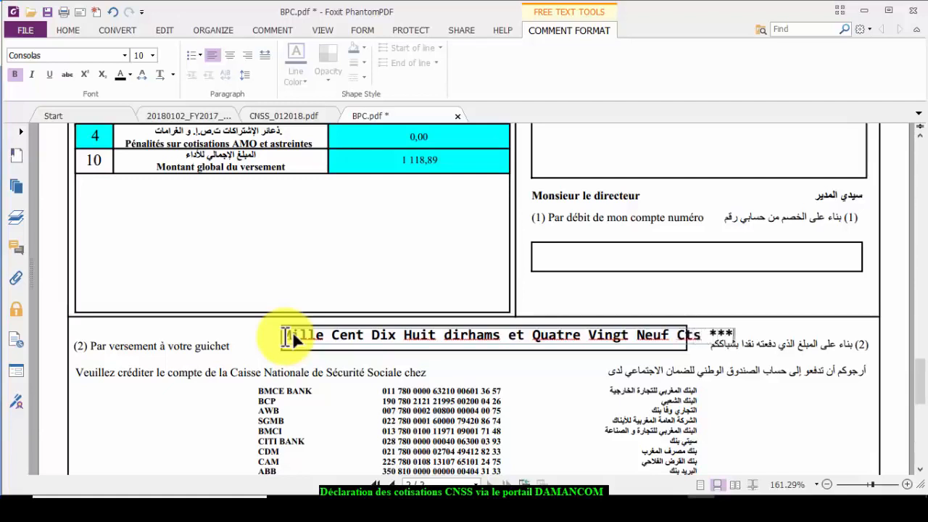
click(359, 333)
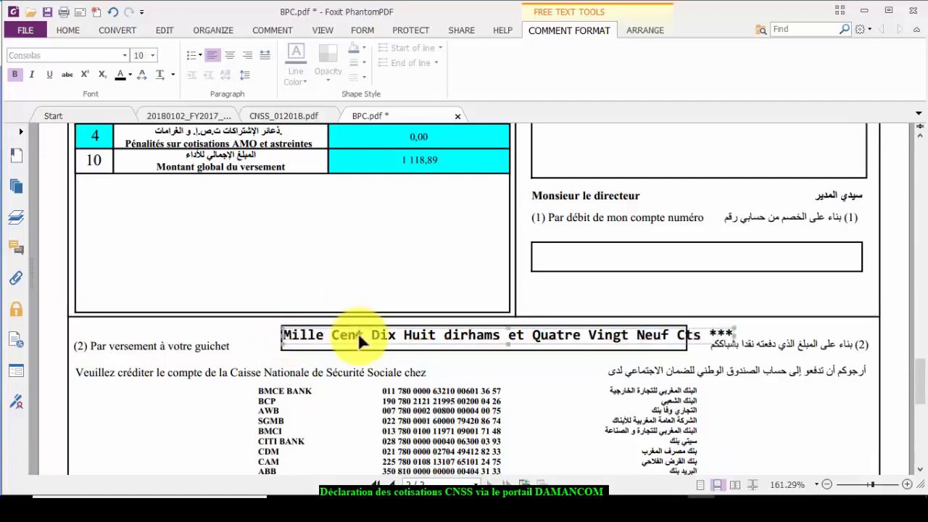
key(Left)
key(Left)
key(Left)
key(Left)
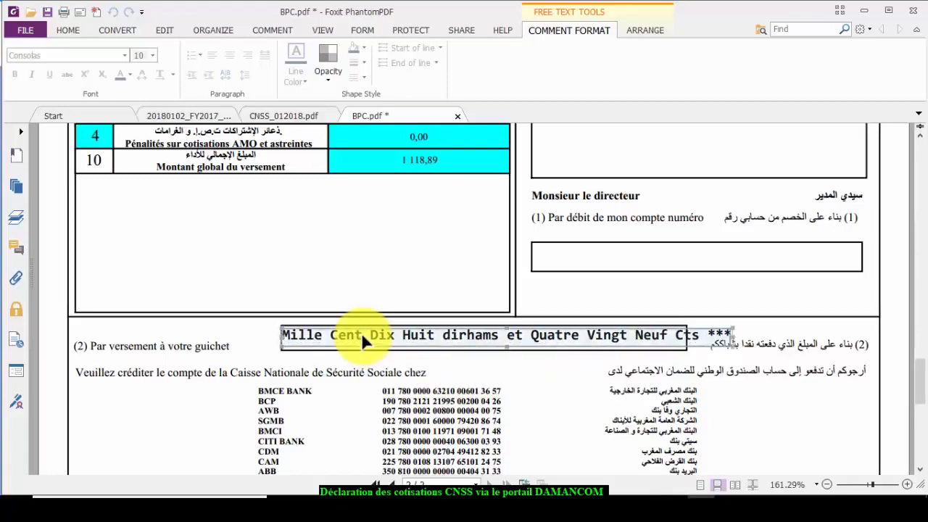
- Type the account number with 'BP==== Agence Mimosa' in page 2's debit-account box, then return to page 1
click(584, 290)
scroll(561, 297, up, 2)
scroll(561, 297, down, 1)
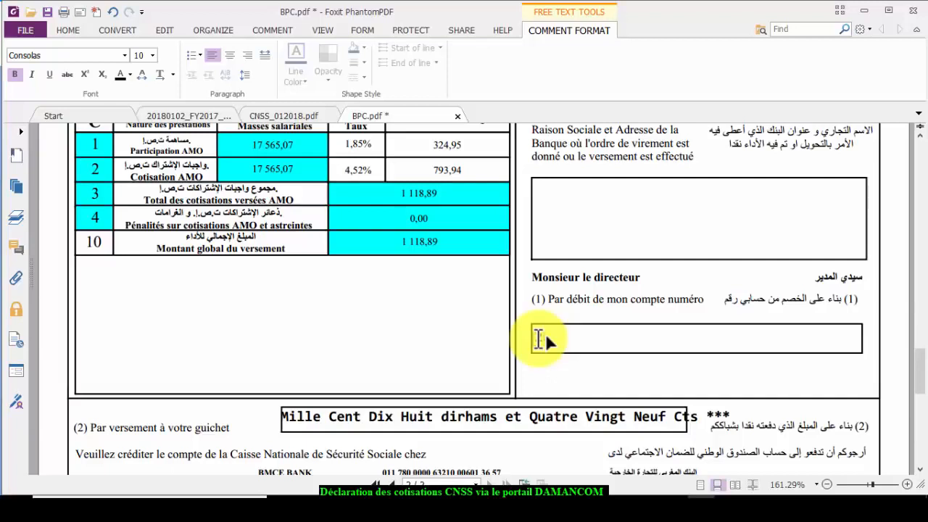
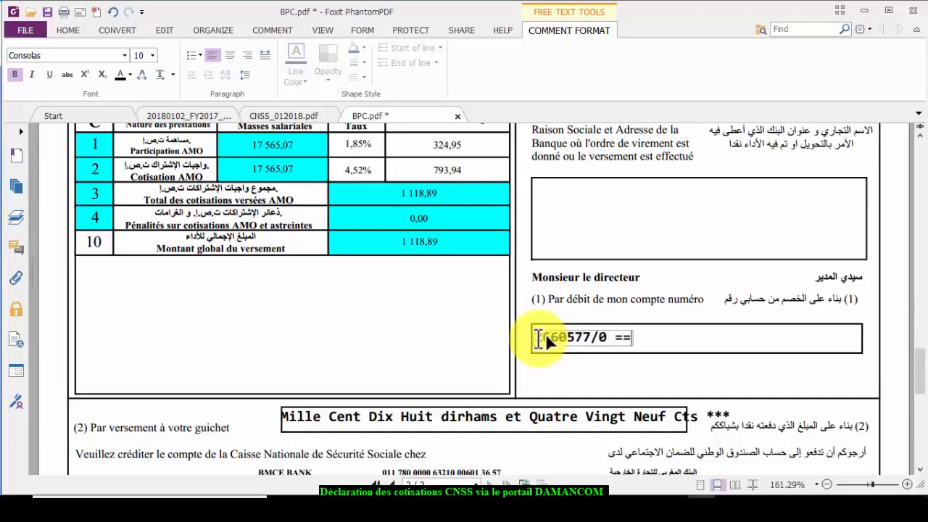
text(= BP ++)
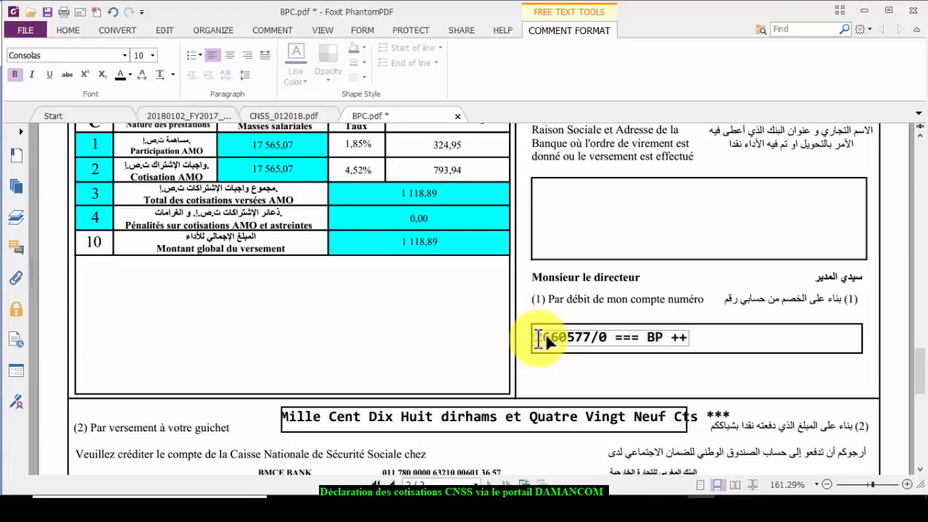
key(BackSpace)
key(BackSpace)
key(BackSpace)
text(==== Agence)
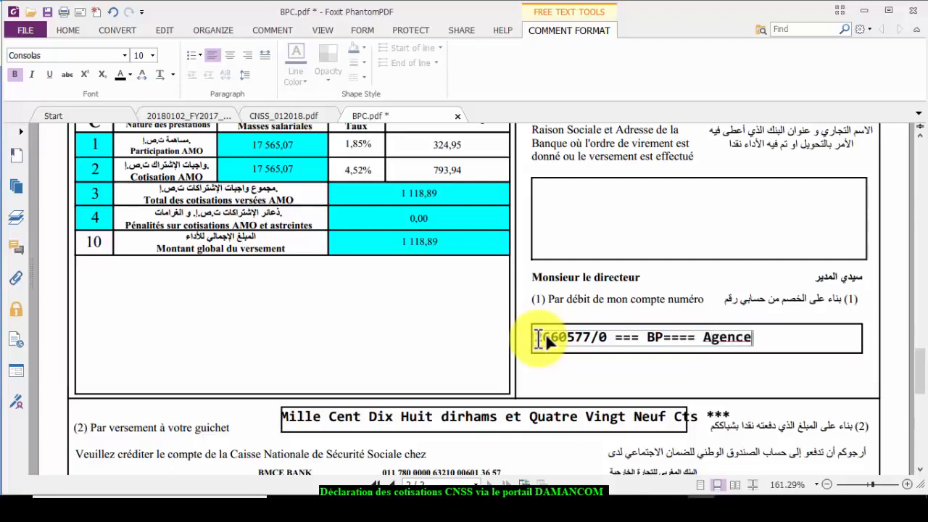
text( Mimosa)
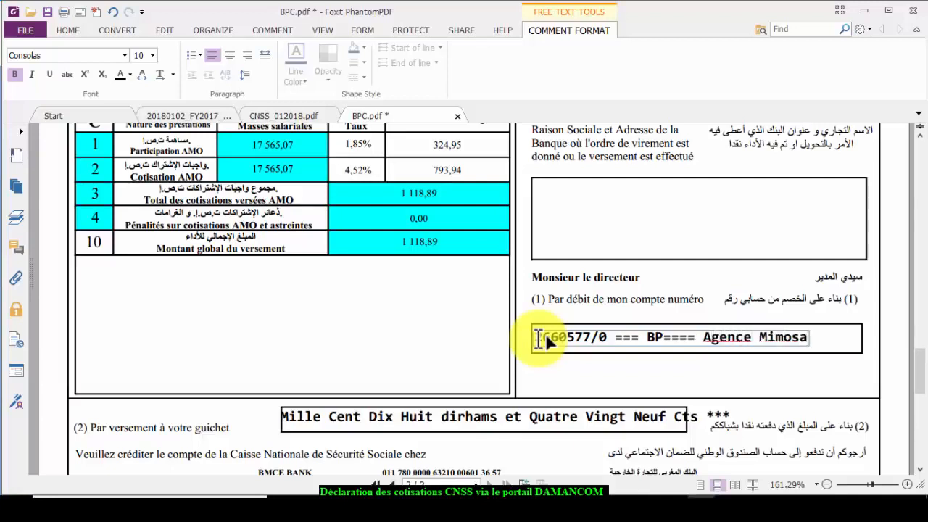
scroll(548, 338, up, 1)
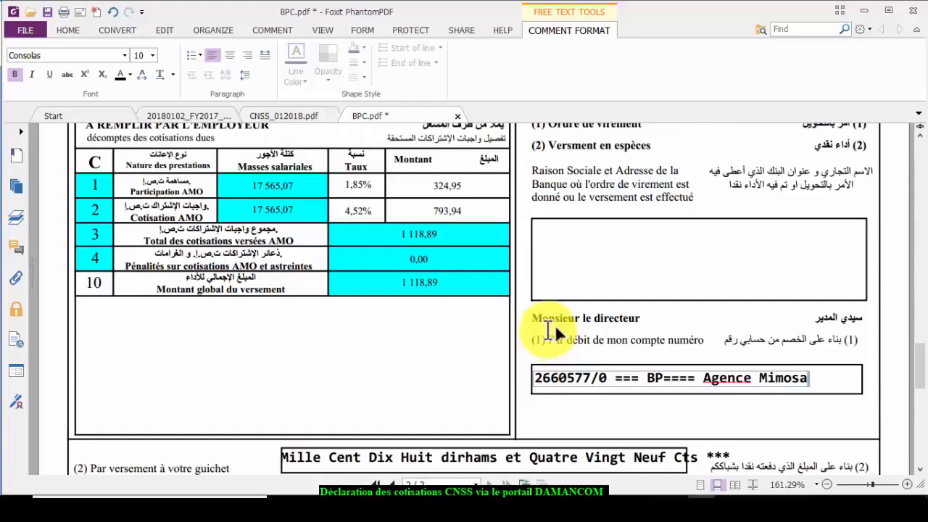
scroll(555, 301, up, 20)
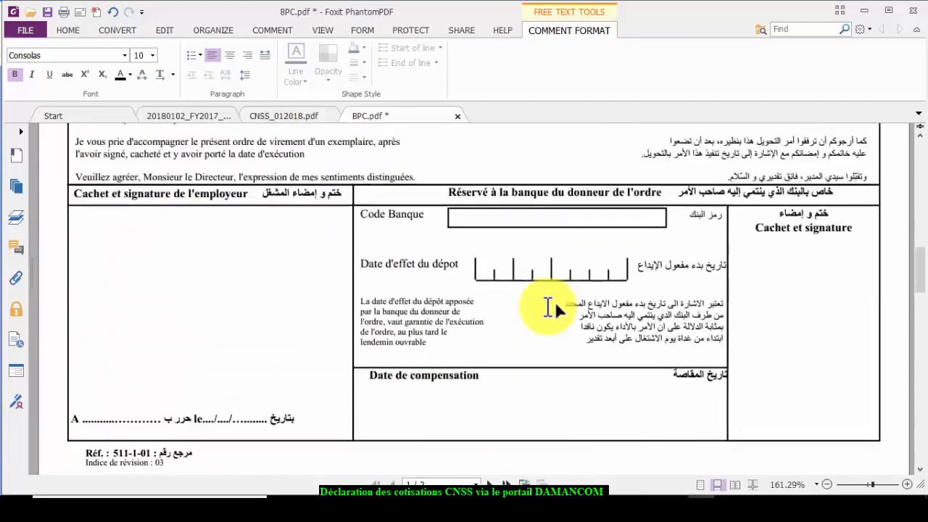
scroll(555, 305, up, 3)
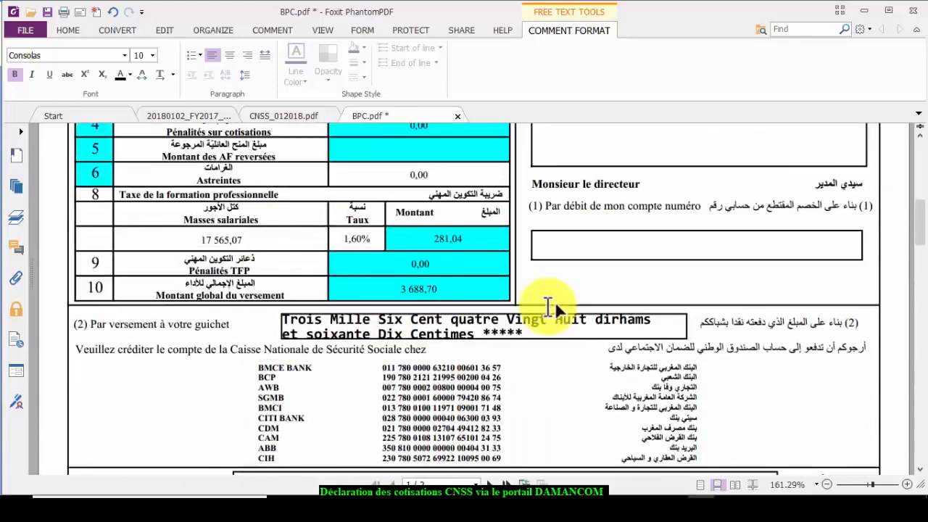
click(536, 242)
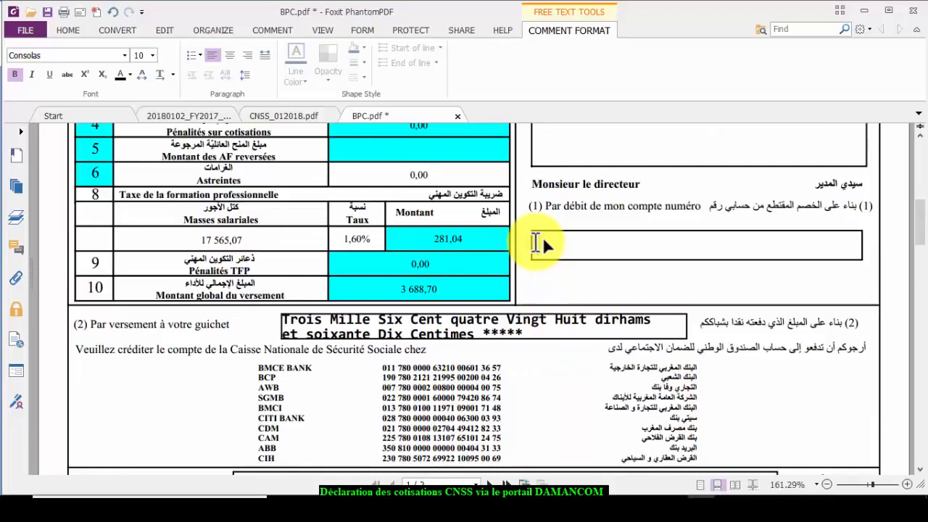
click(549, 277)
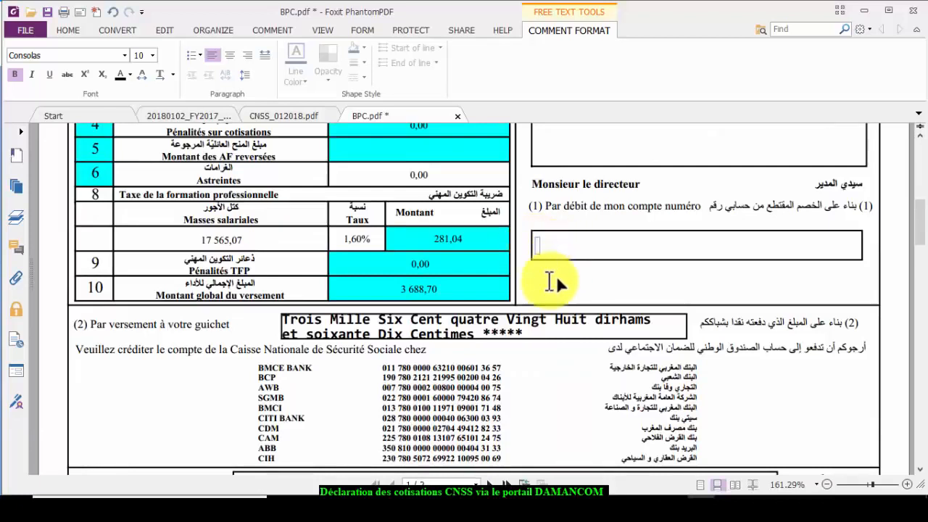
click(543, 249)
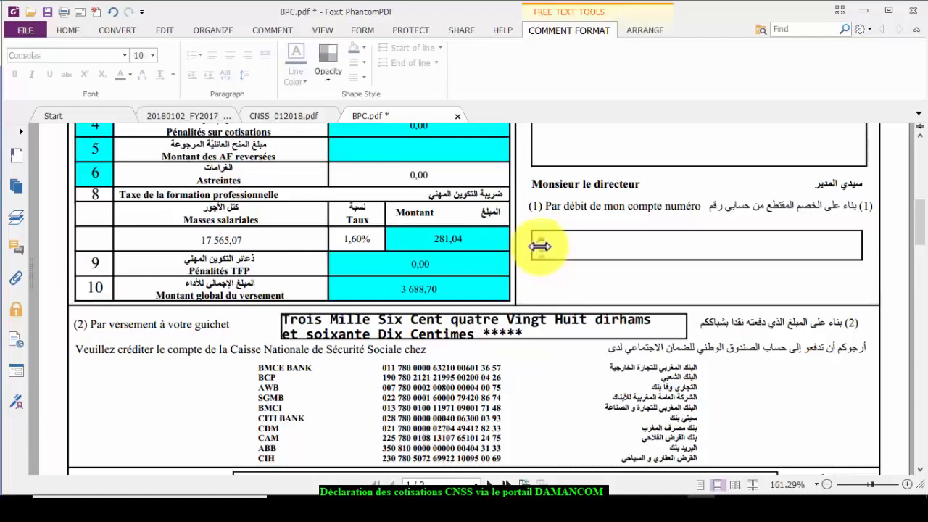
key(Delete)
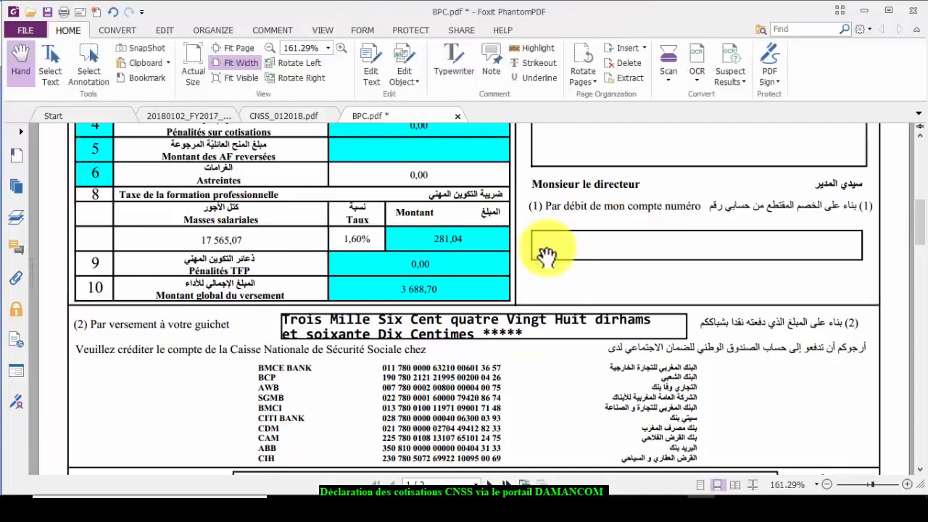
click(462, 69)
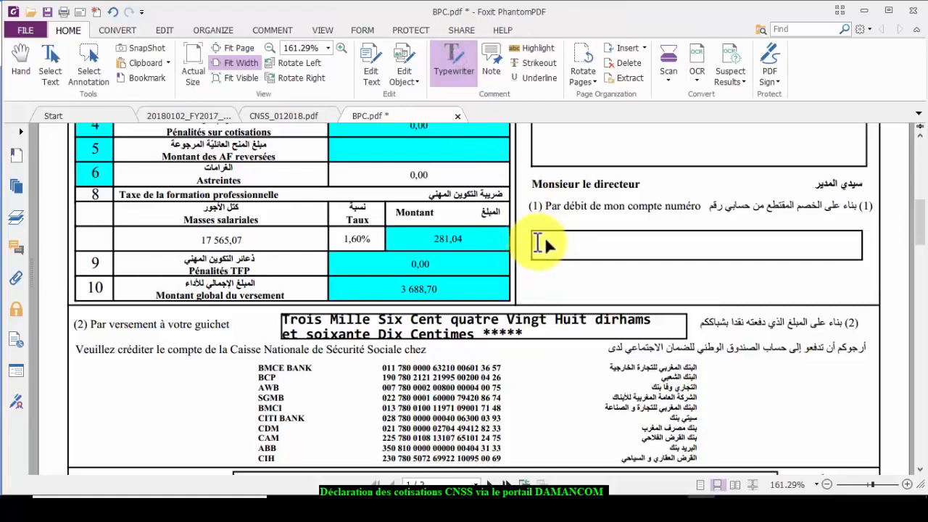
click(542, 245)
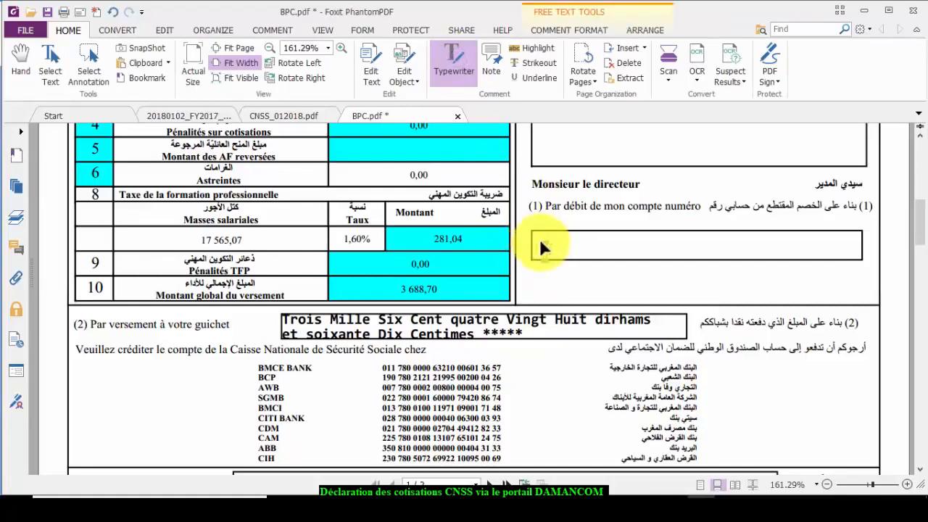
click(547, 219)
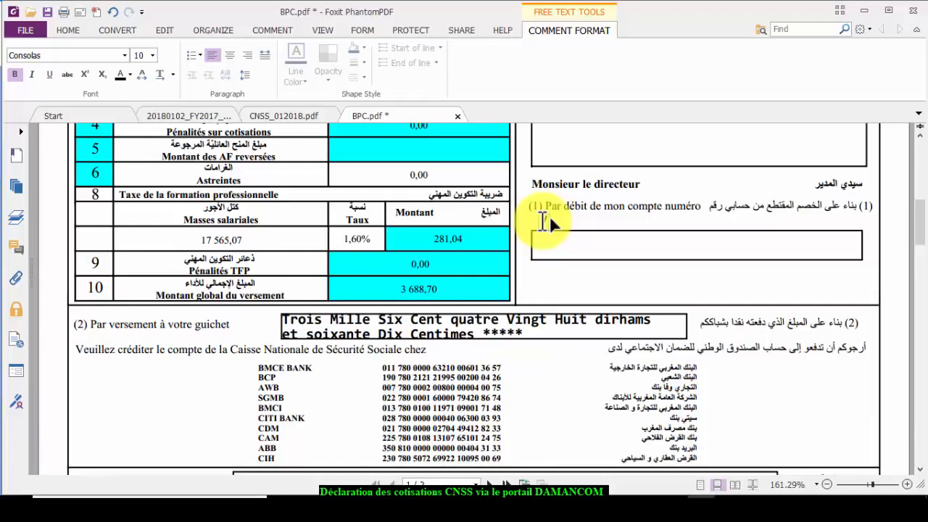
text(/)
click(569, 269)
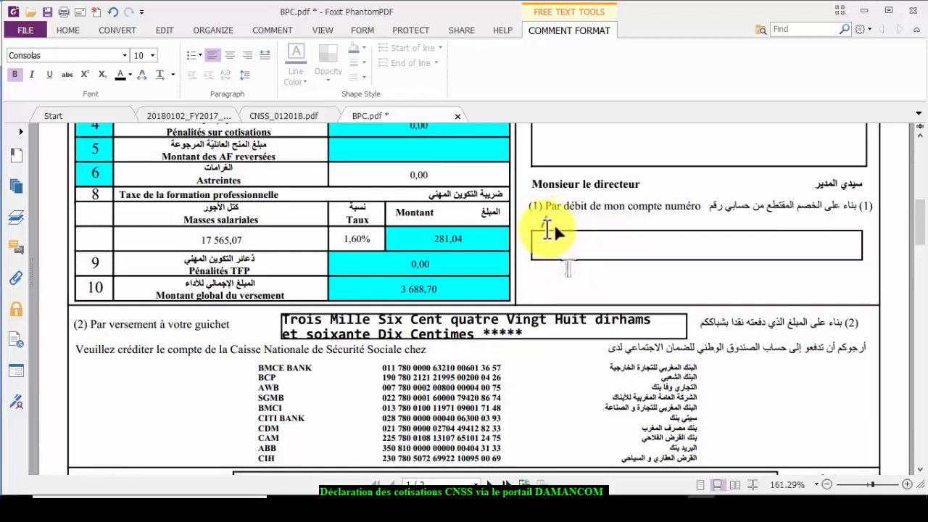
click(544, 222)
key(Delete)
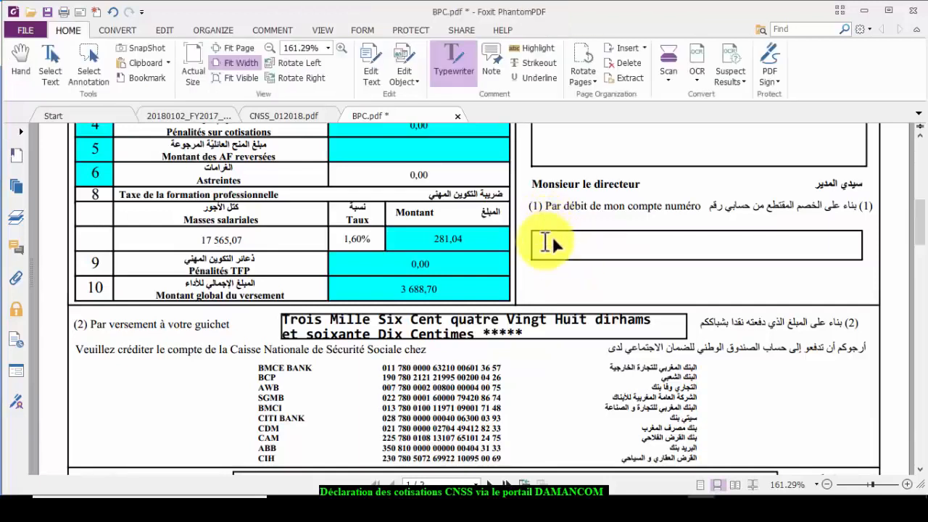
click(549, 239)
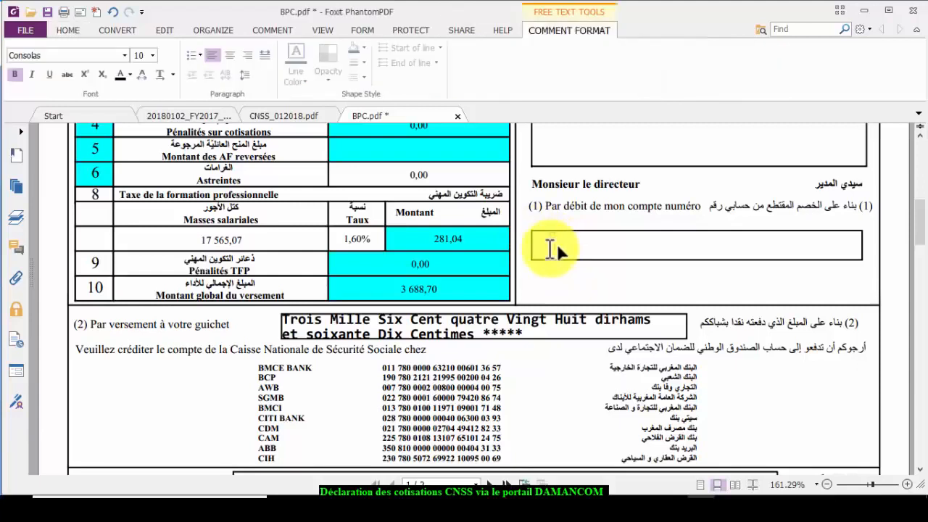
click(543, 242)
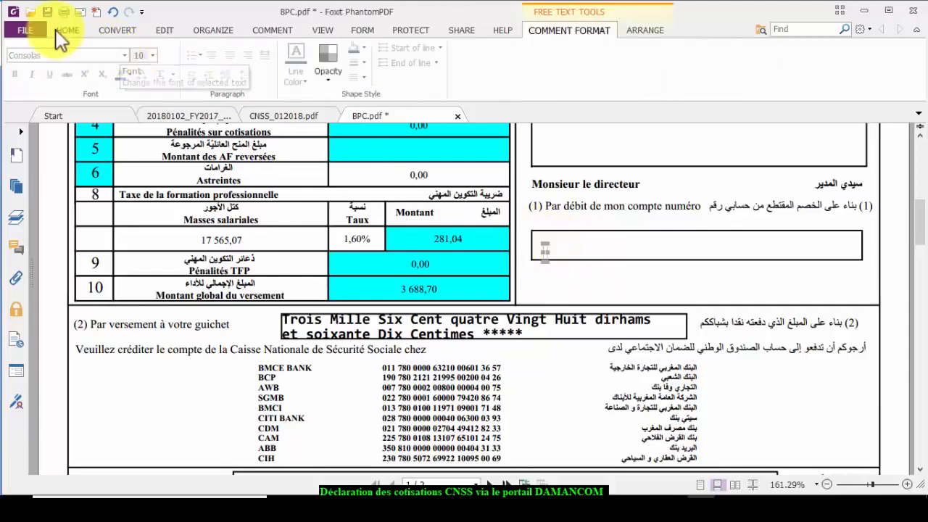
- Save the slip to the Bureau folder as BPC_201801.pdf
click(26, 28)
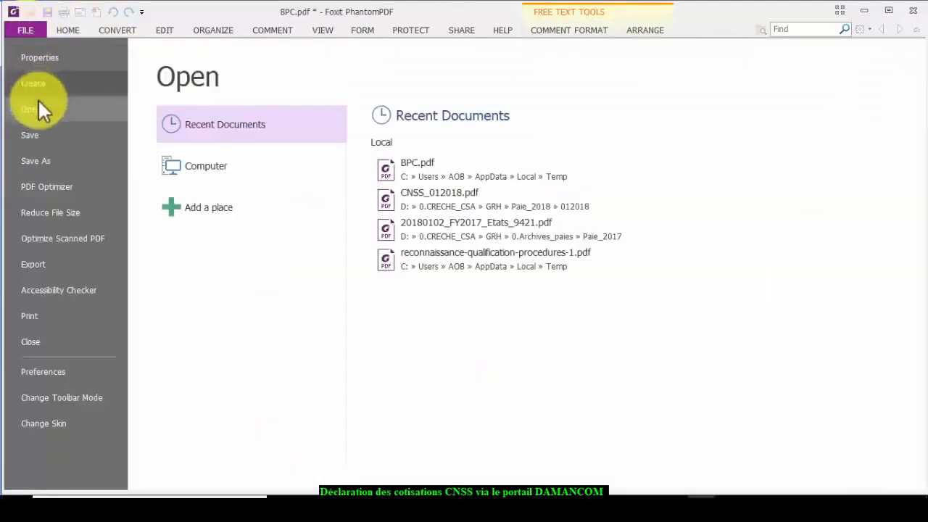
click(27, 161)
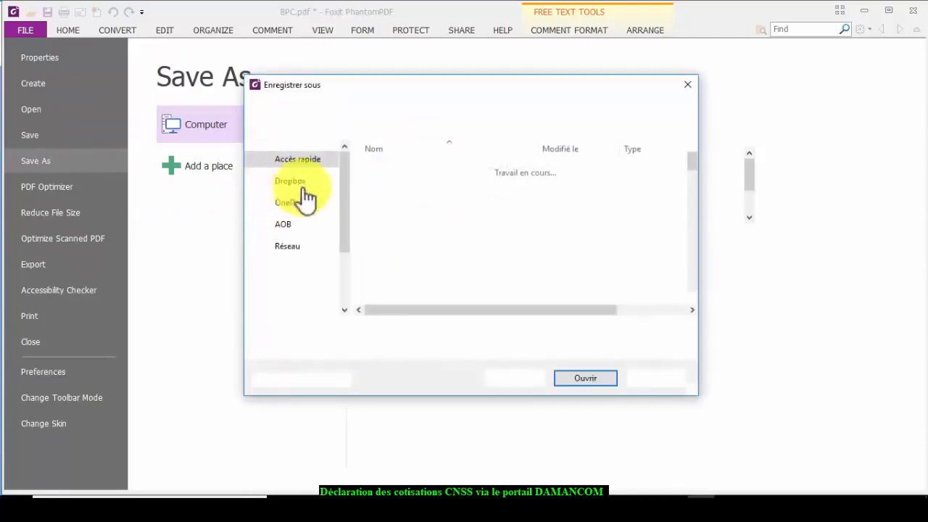
click(290, 175)
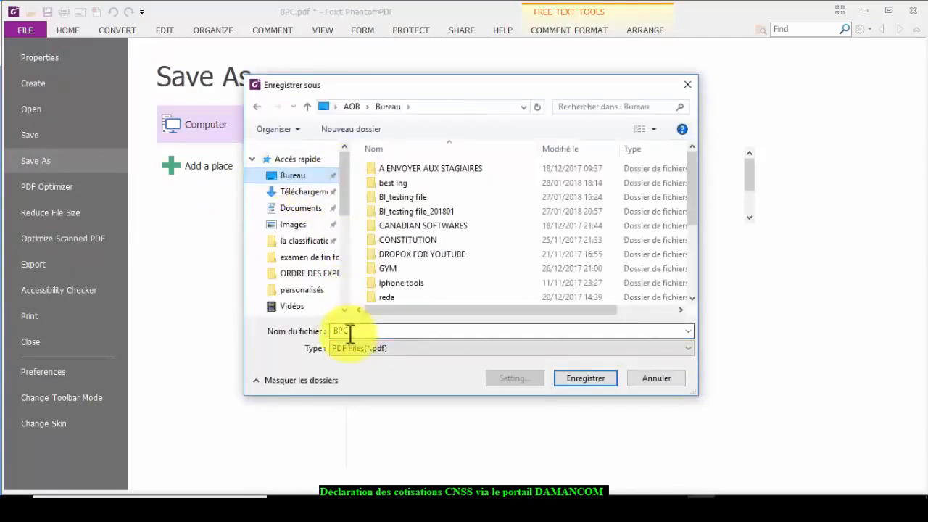
click(352, 331)
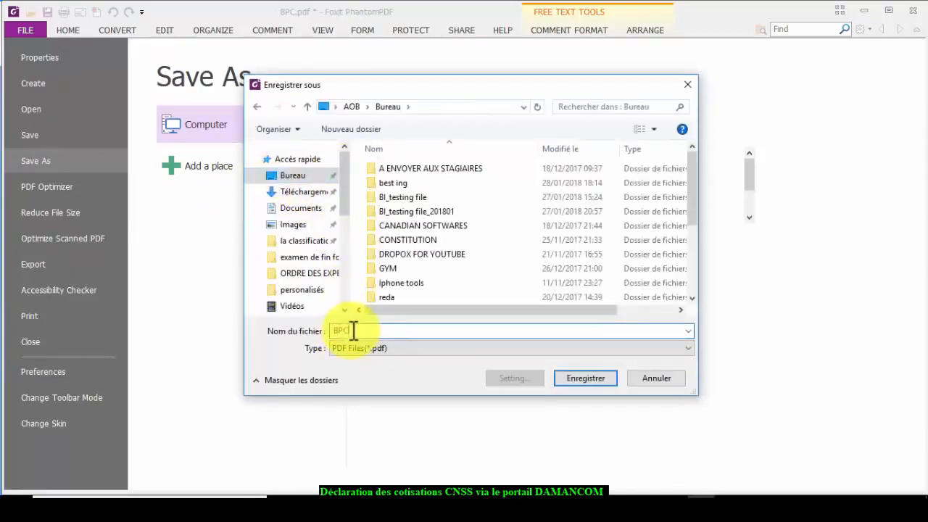
text(_)
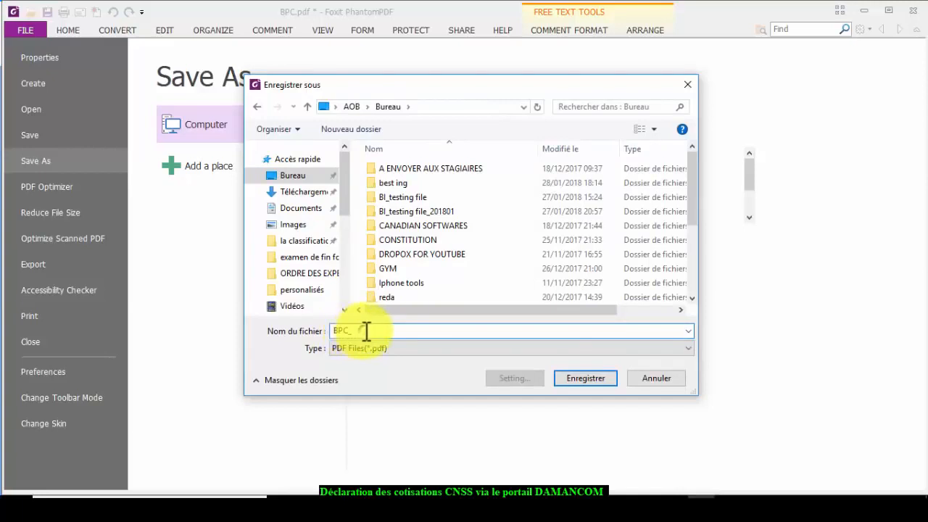
text(201801)
click(573, 382)
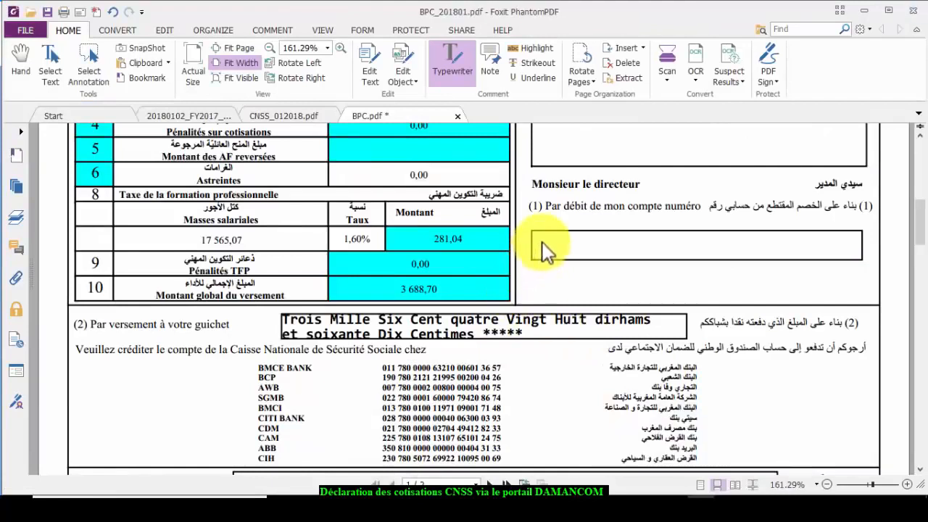
- Type the debit account number, BP and Agence Mimosa into page 1's account-number box
click(542, 245)
text(gg)
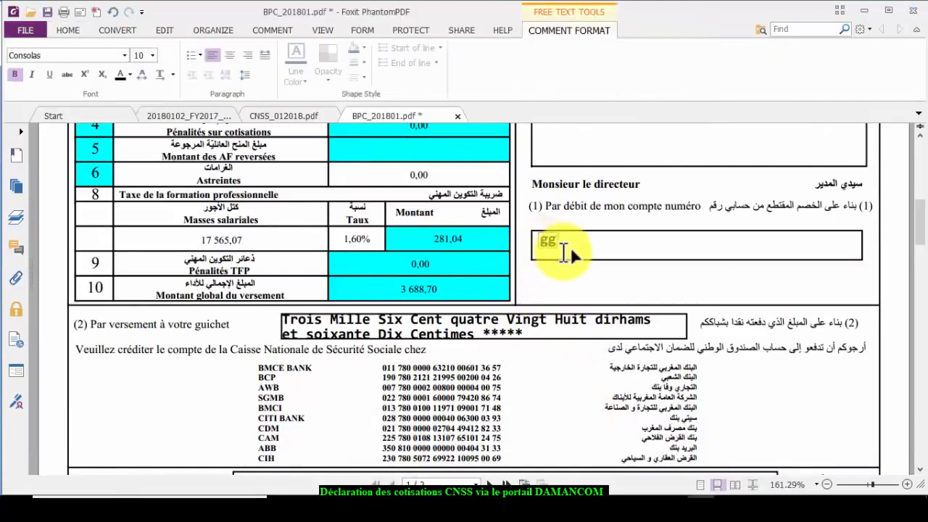
key(BackSpace)
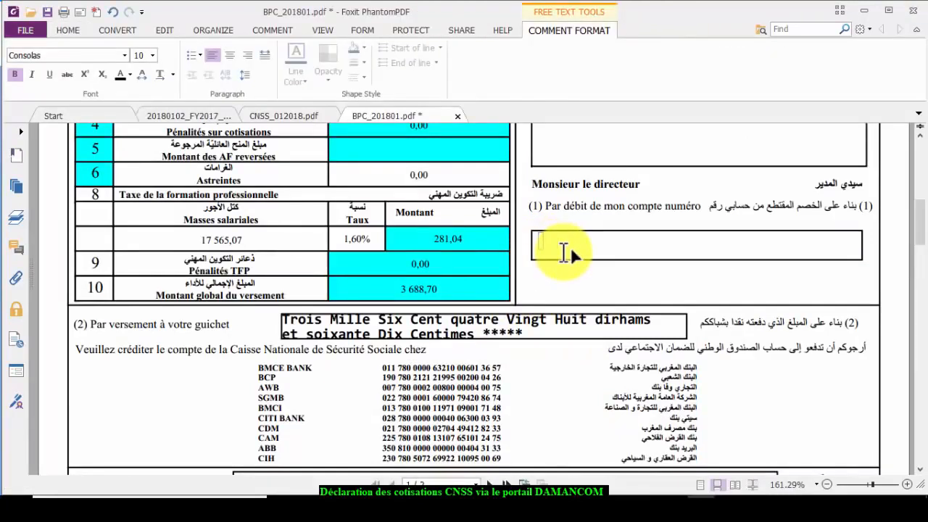
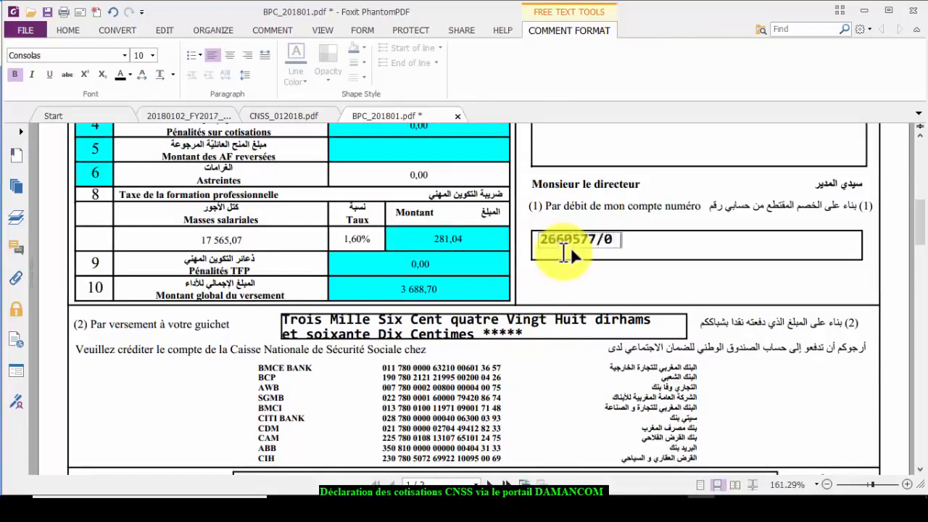
text(=====BP)
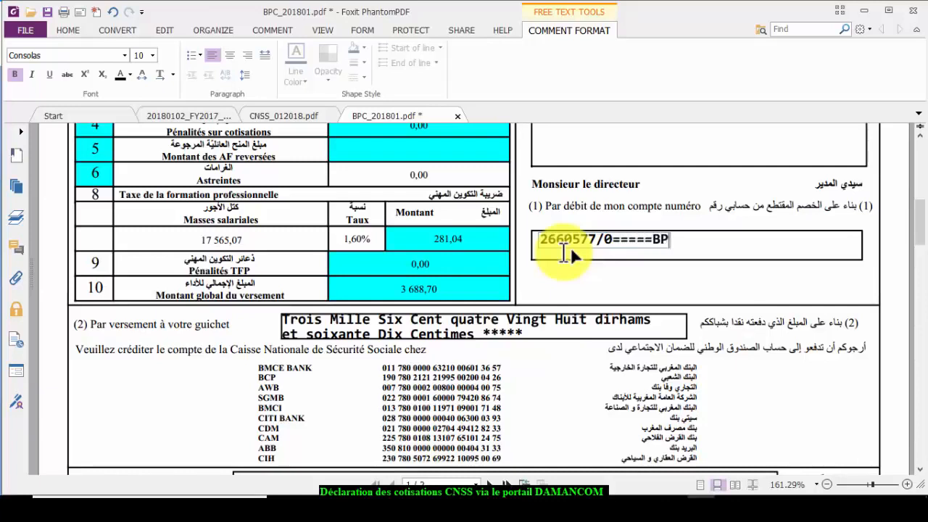
text(====M)
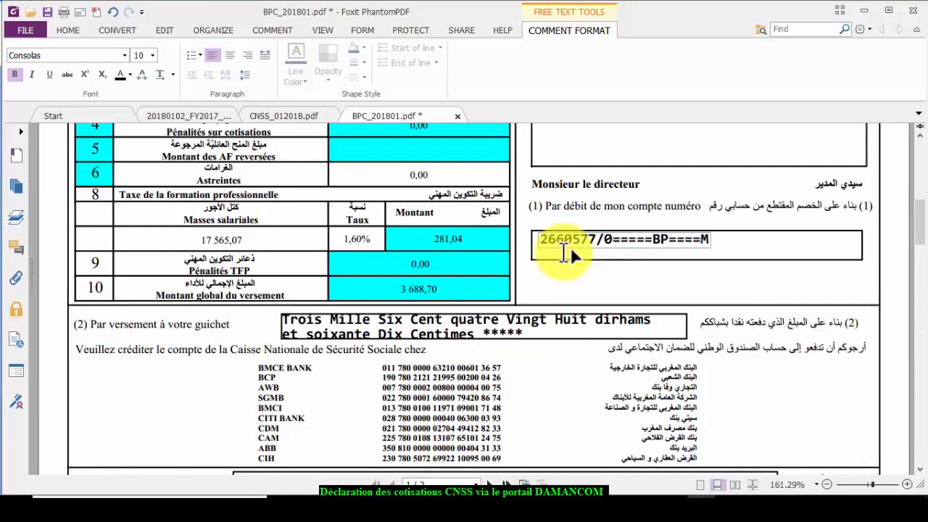
key(BackSpace)
text(Agenc)
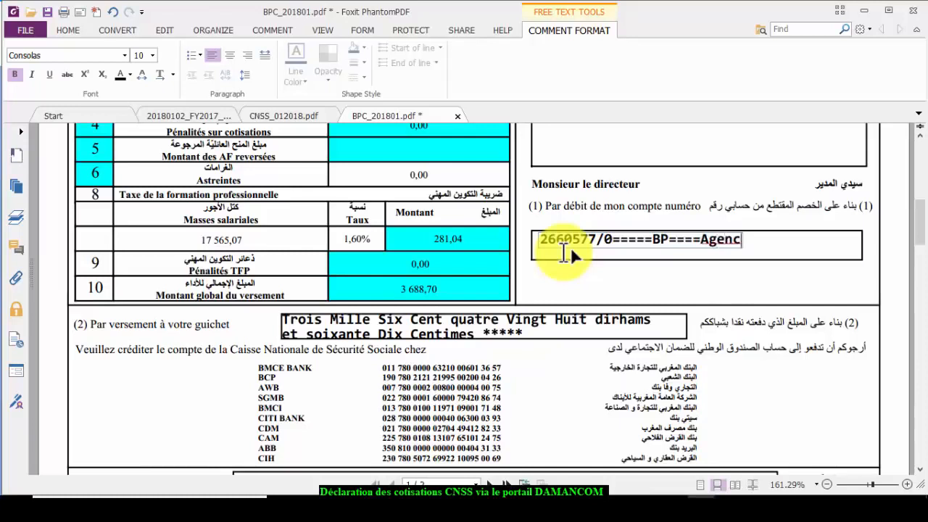
text(e Mimosa)
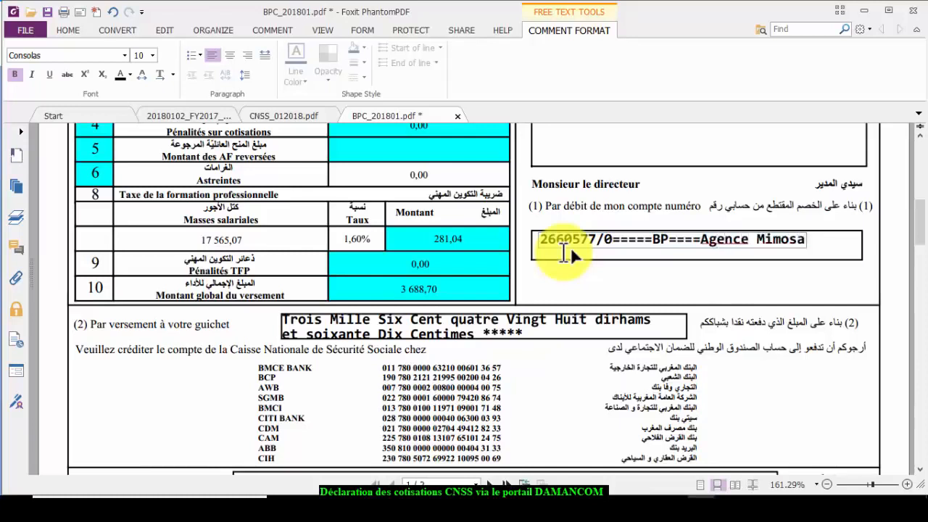
click(619, 190)
- Save the filled-in BPC_201801.pdf slip
click(47, 11)
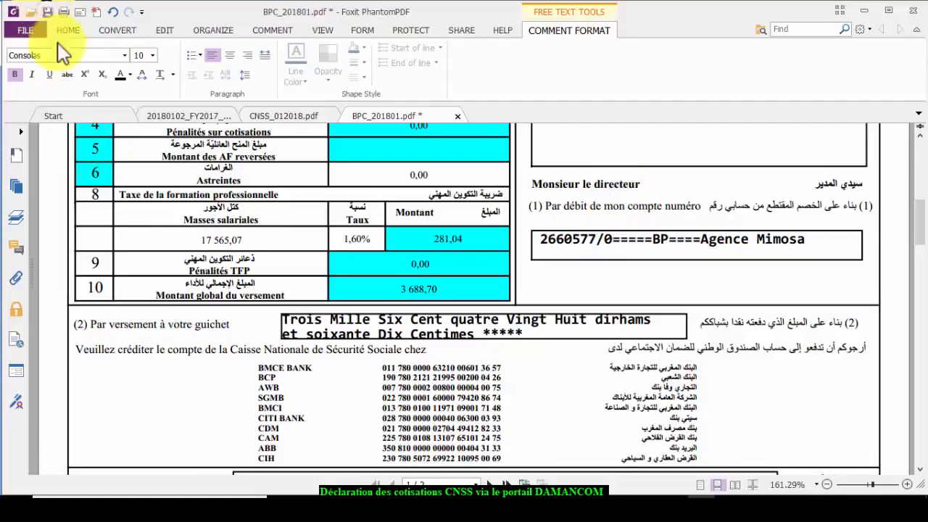
scroll(682, 221, up, 6)
scroll(682, 221, up, 3)
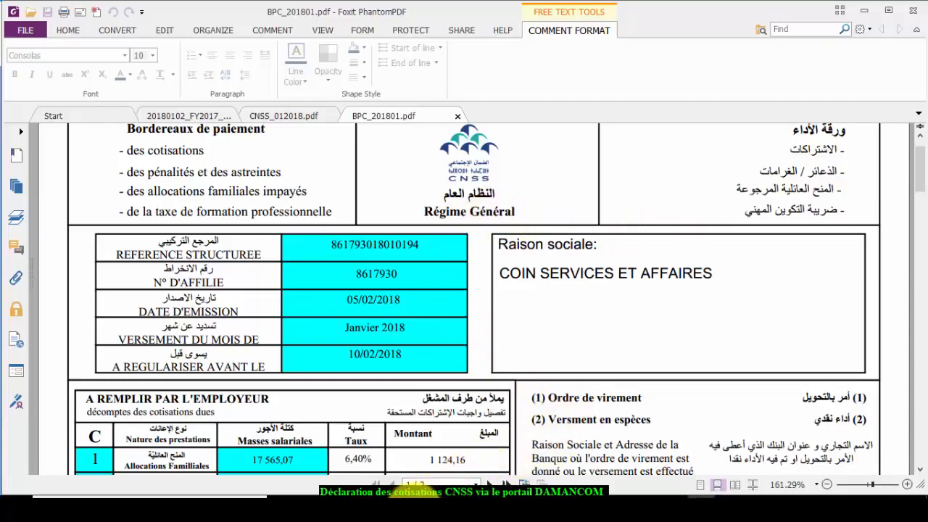
- Return to Damancom's home page and open Télépaiement to see January 2018's 4 807,59 payment A valider
mouse_move(395, 495)
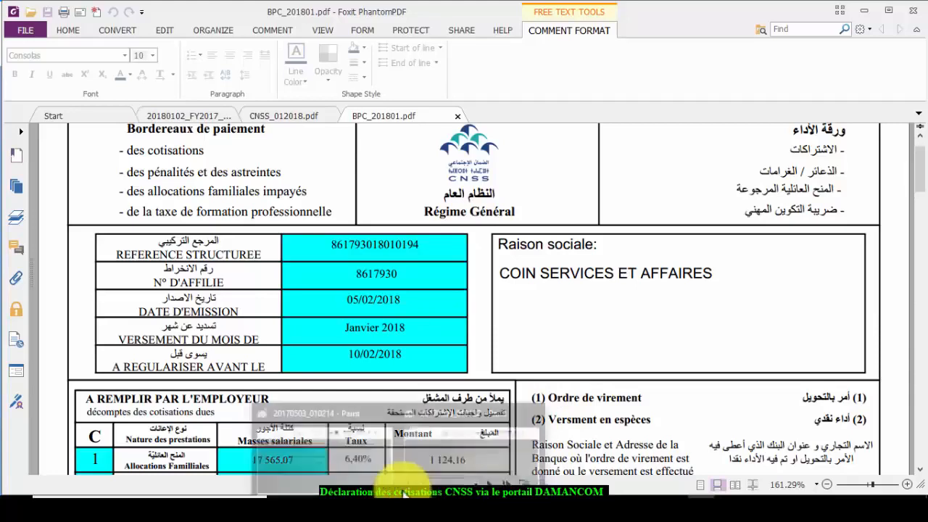
mouse_move(341, 494)
click(342, 487)
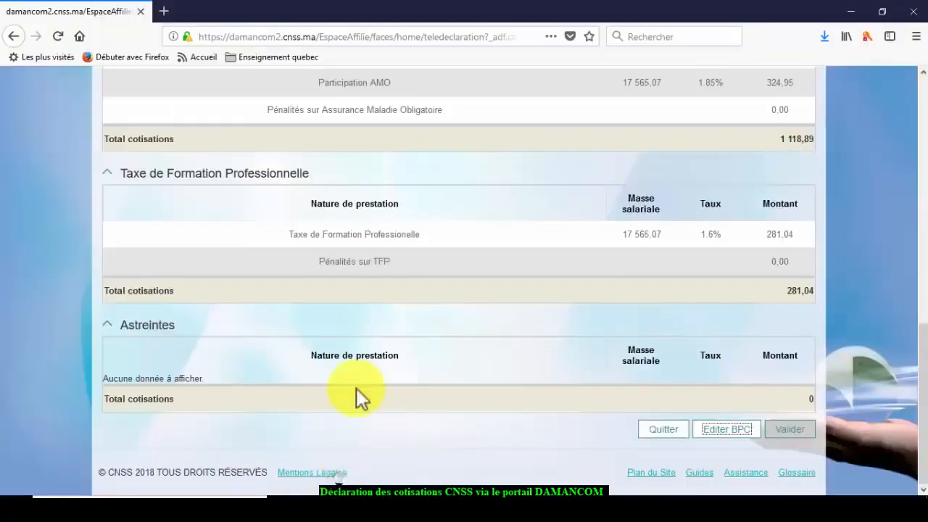
scroll(395, 319, up, 10)
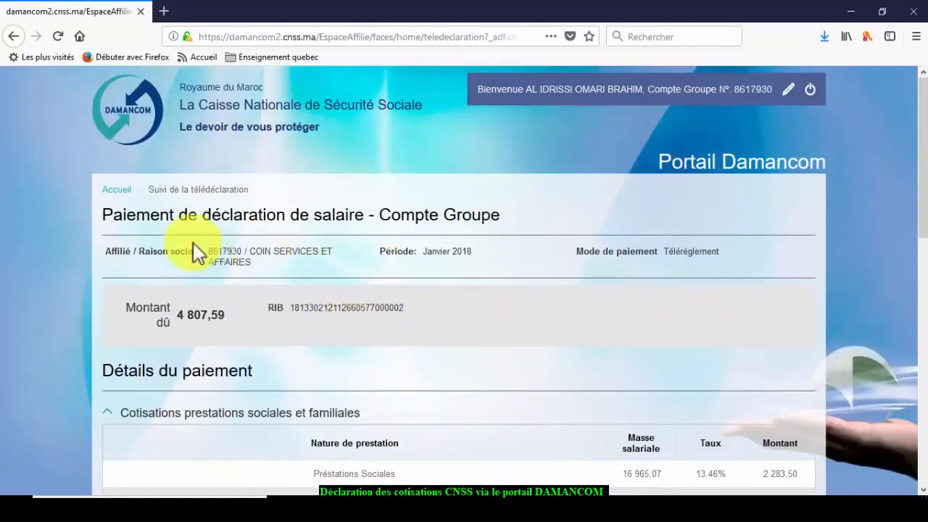
click(19, 36)
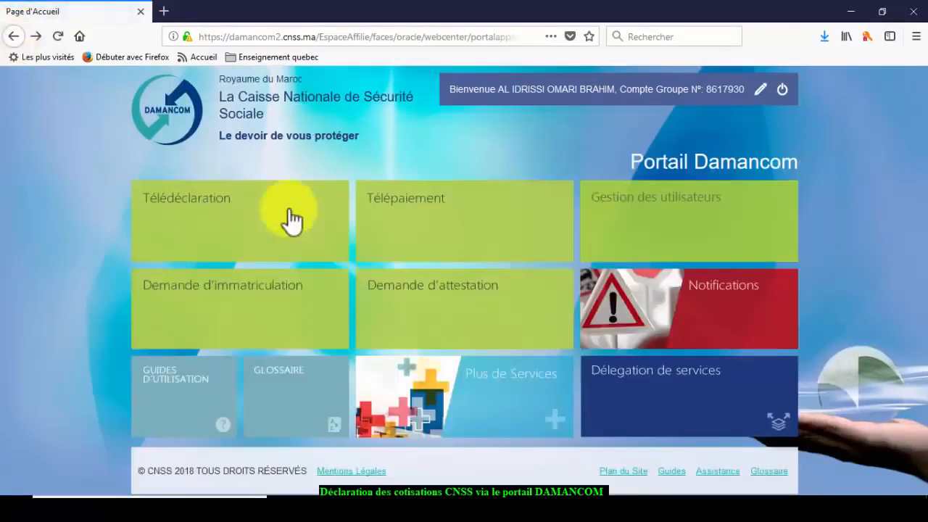
click(399, 208)
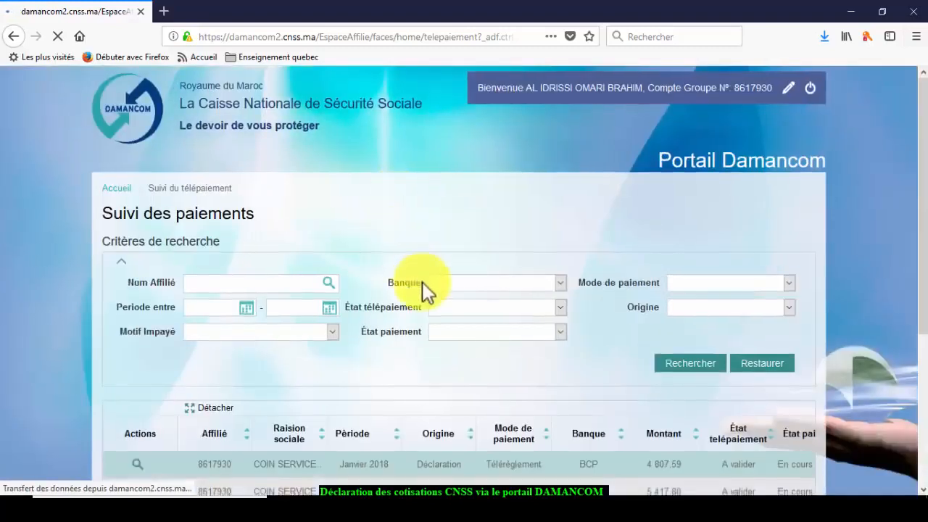
scroll(425, 290, down, 3)
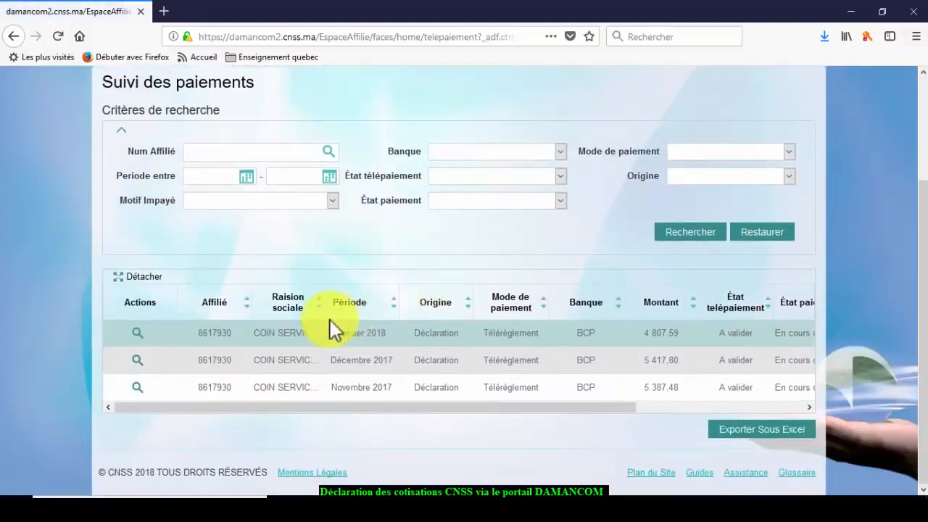